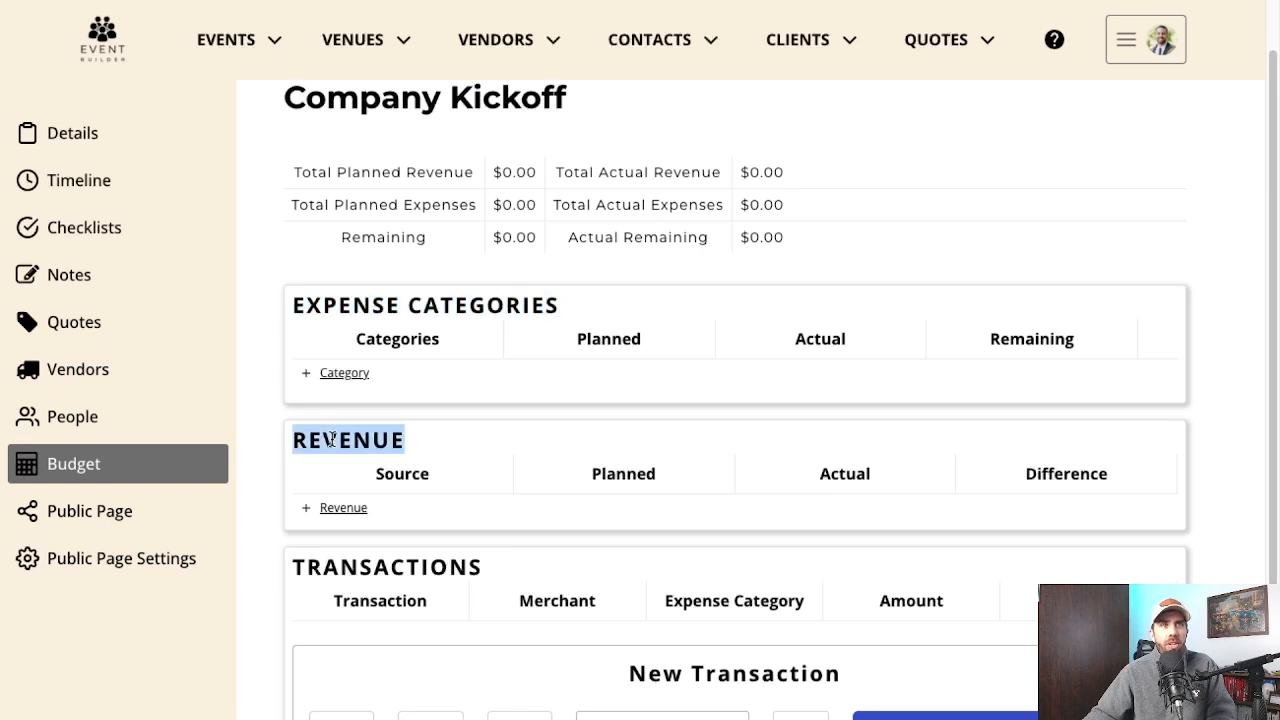
Close the empty new transaction form and review the Company Kickoff budget's summary totals and section headings.
click(390, 560)
click(1158, 665)
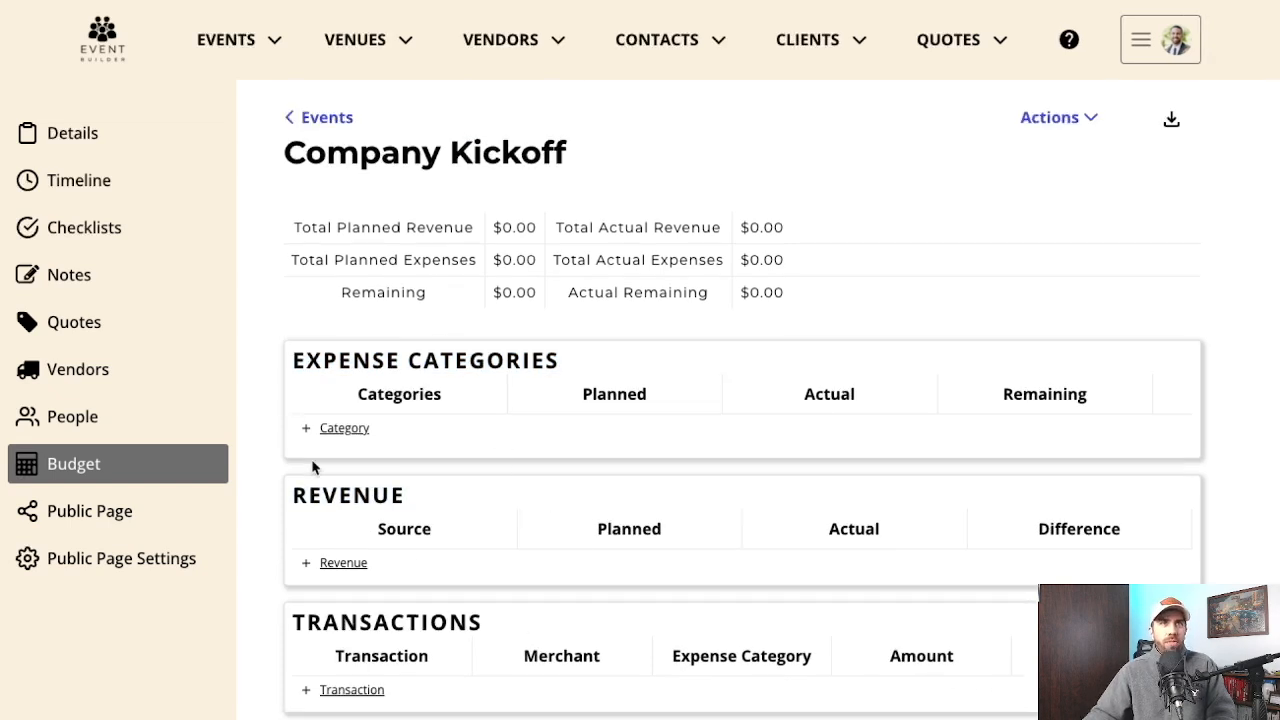
drag(291, 217, 850, 317)
click(848, 318)
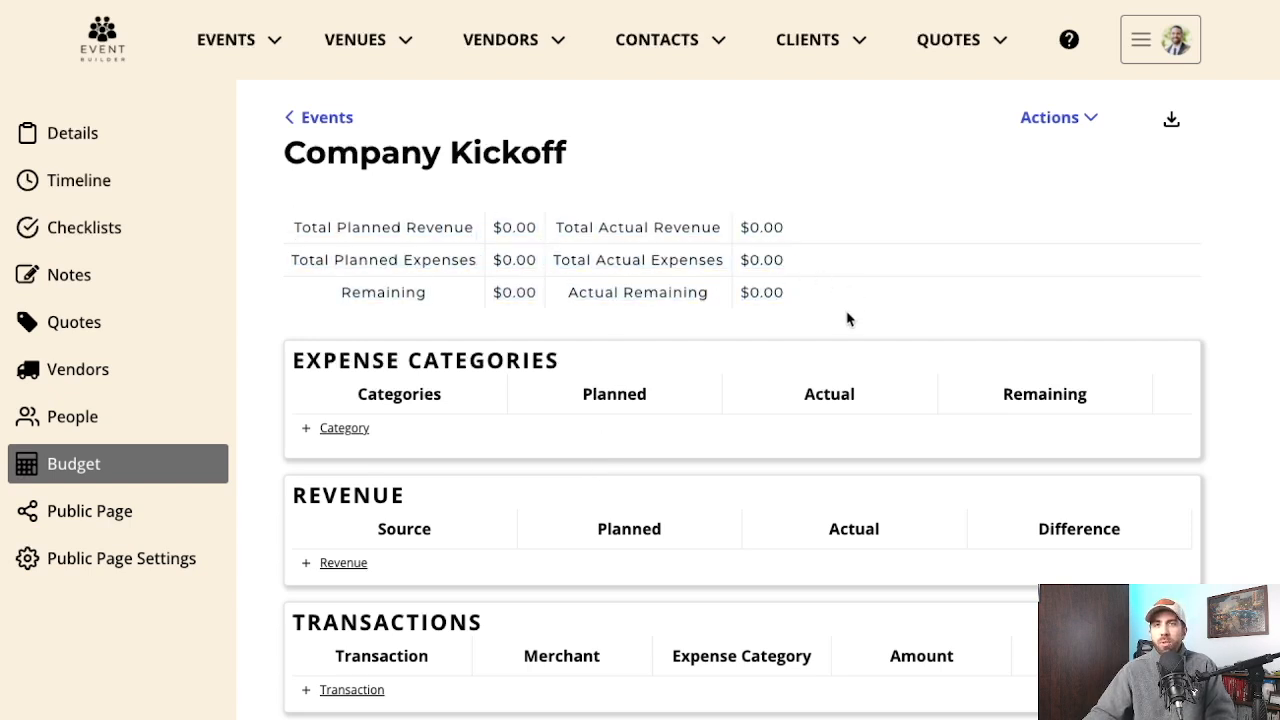
drag(290, 360, 563, 366)
click(562, 369)
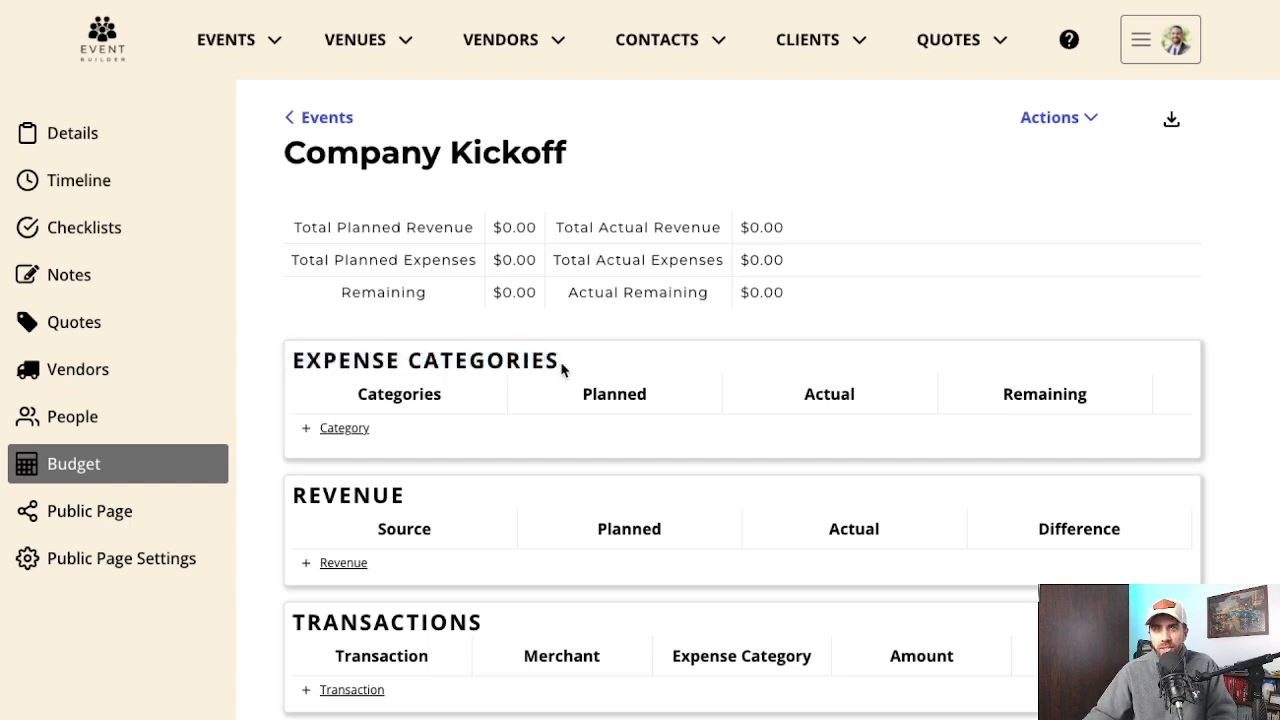
drag(285, 150, 580, 164)
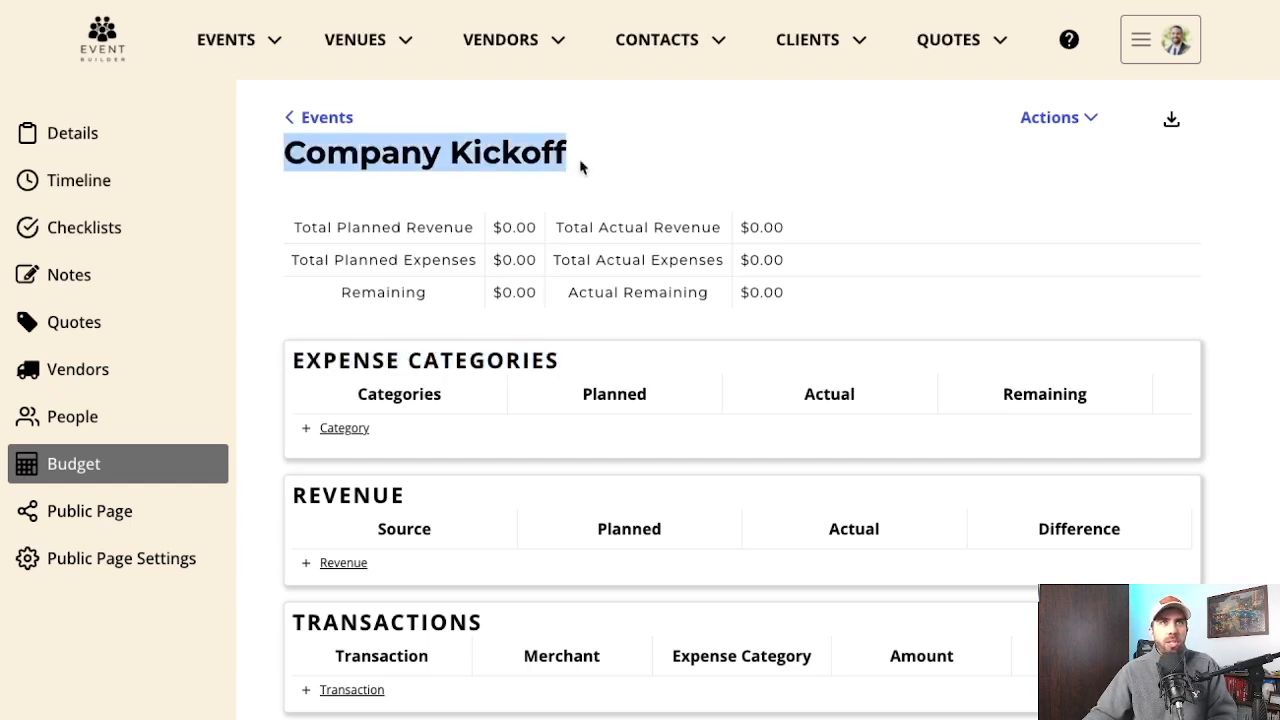
click(480, 437)
Add an expense category named Venue with a budgeted amount of $5,000.
click(345, 430)
click(455, 506)
text(Venue)
key(Tab)
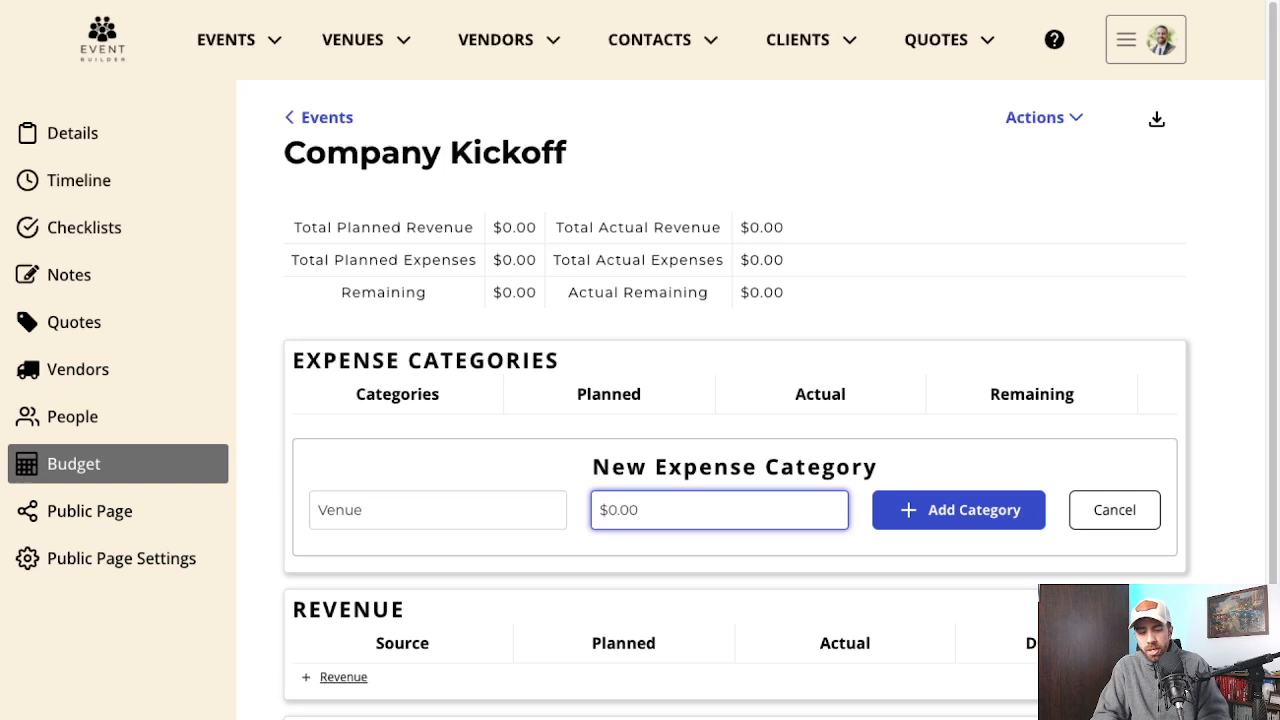
text(5000)
click(908, 509)
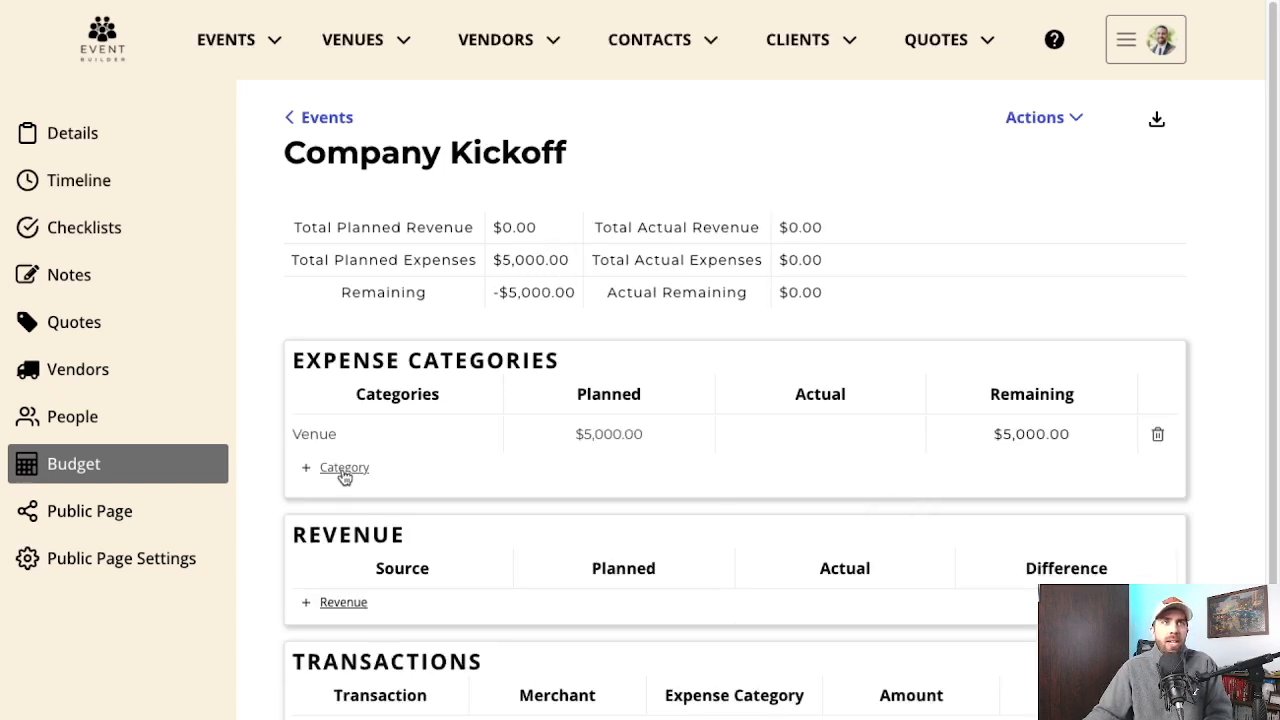
Add an expense category named Food and Beverage with a budgeted amount of $4,000.
click(344, 469)
click(361, 558)
text(Foo)
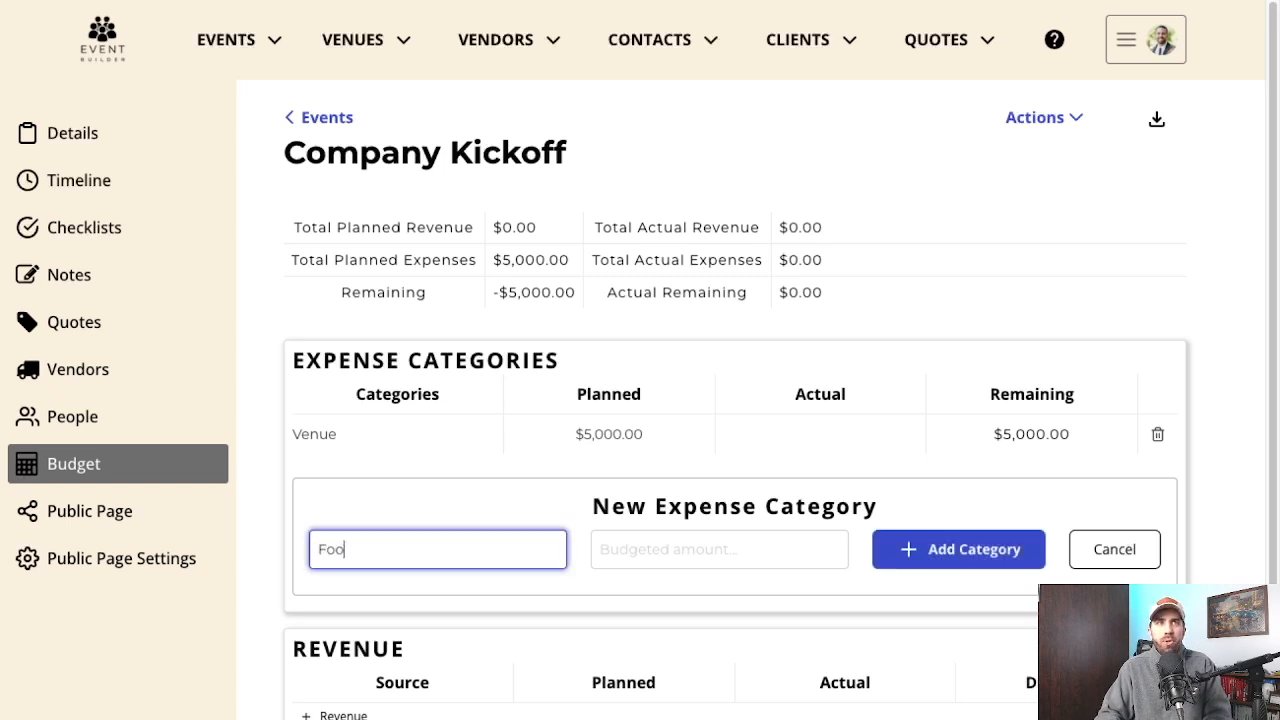
text(d and Bereverage)
key(Tab)
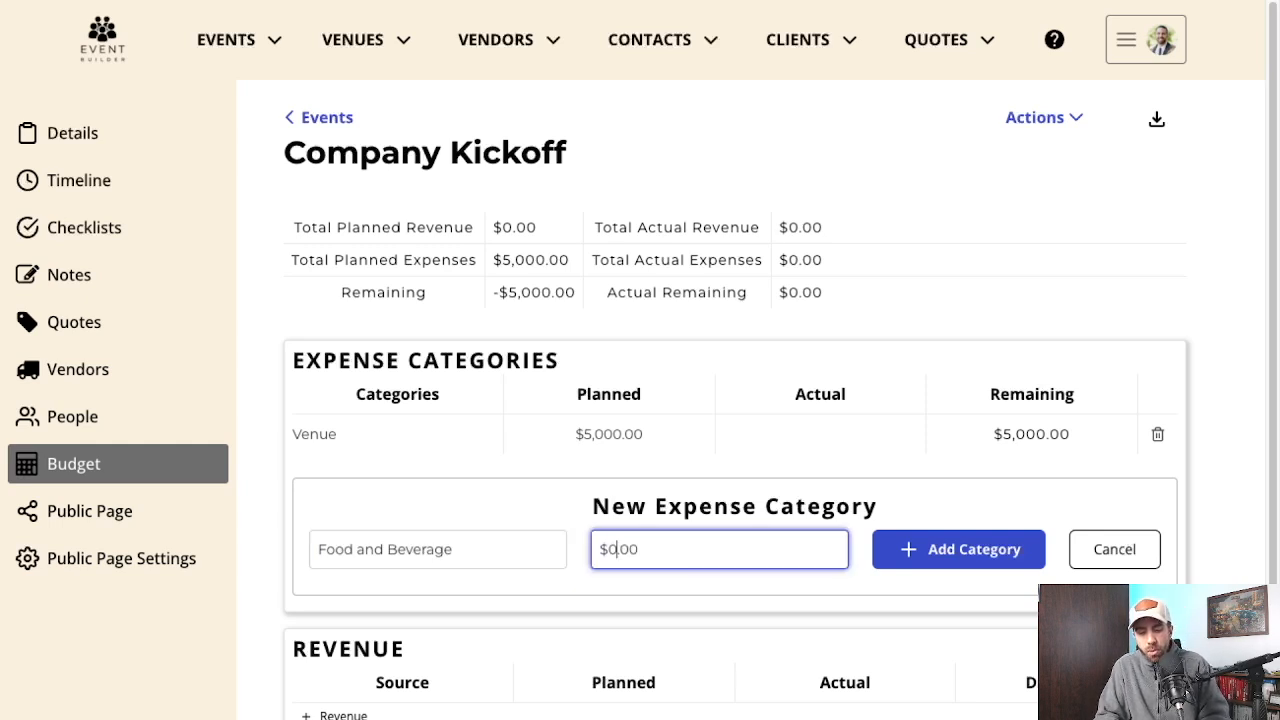
text(4000)
click(903, 551)
Add an expense category named A/V with a budgeted amount of $10,000.
click(345, 515)
click(366, 579)
text(A?)
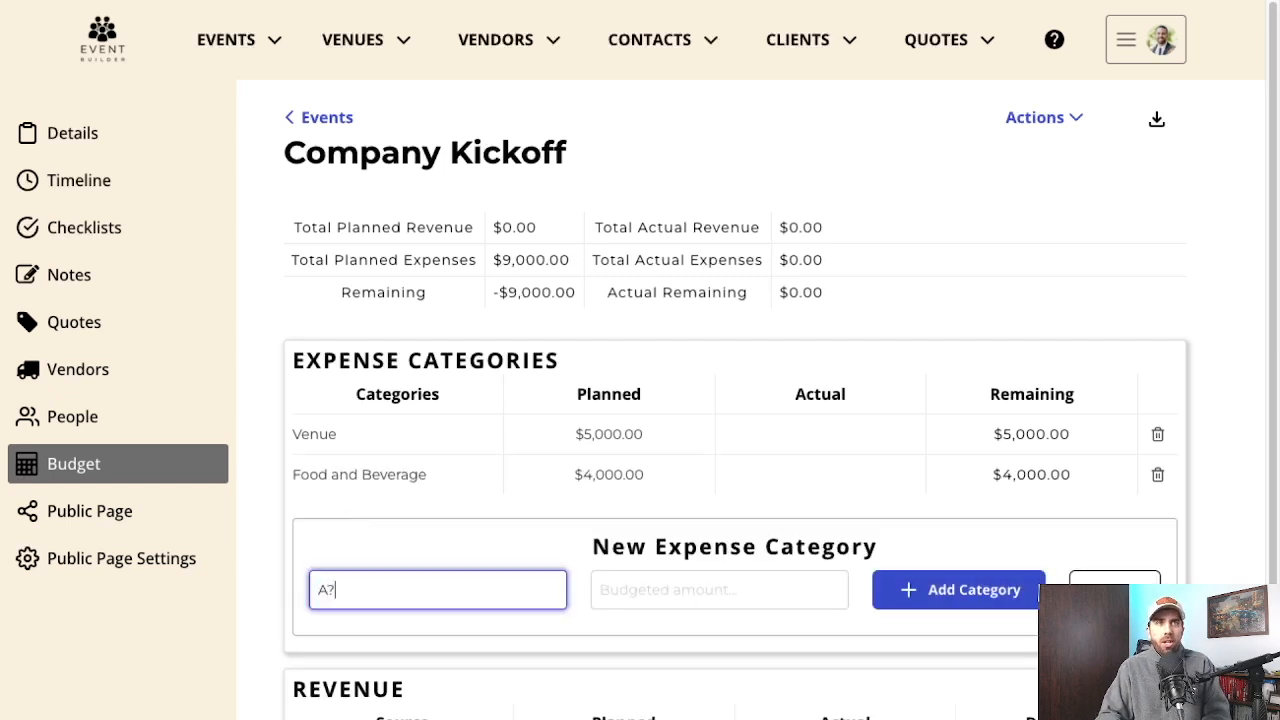
key(Tab)
text(10000)
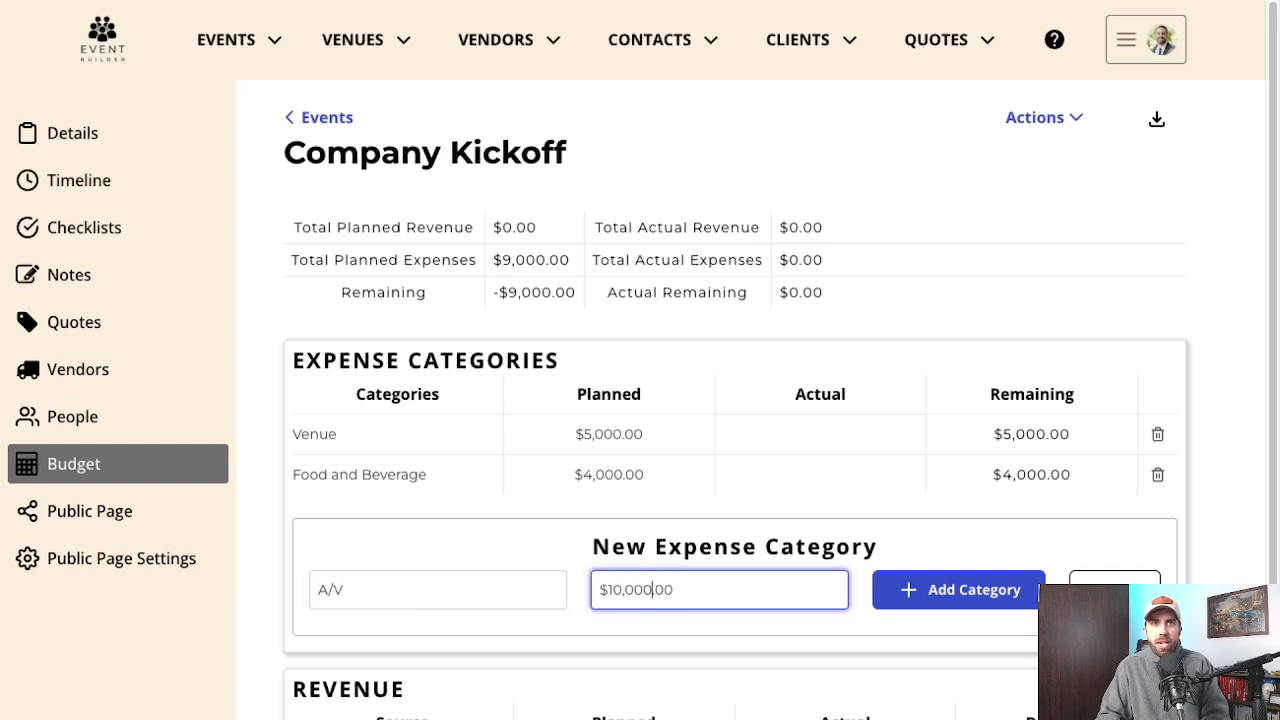
click(951, 590)
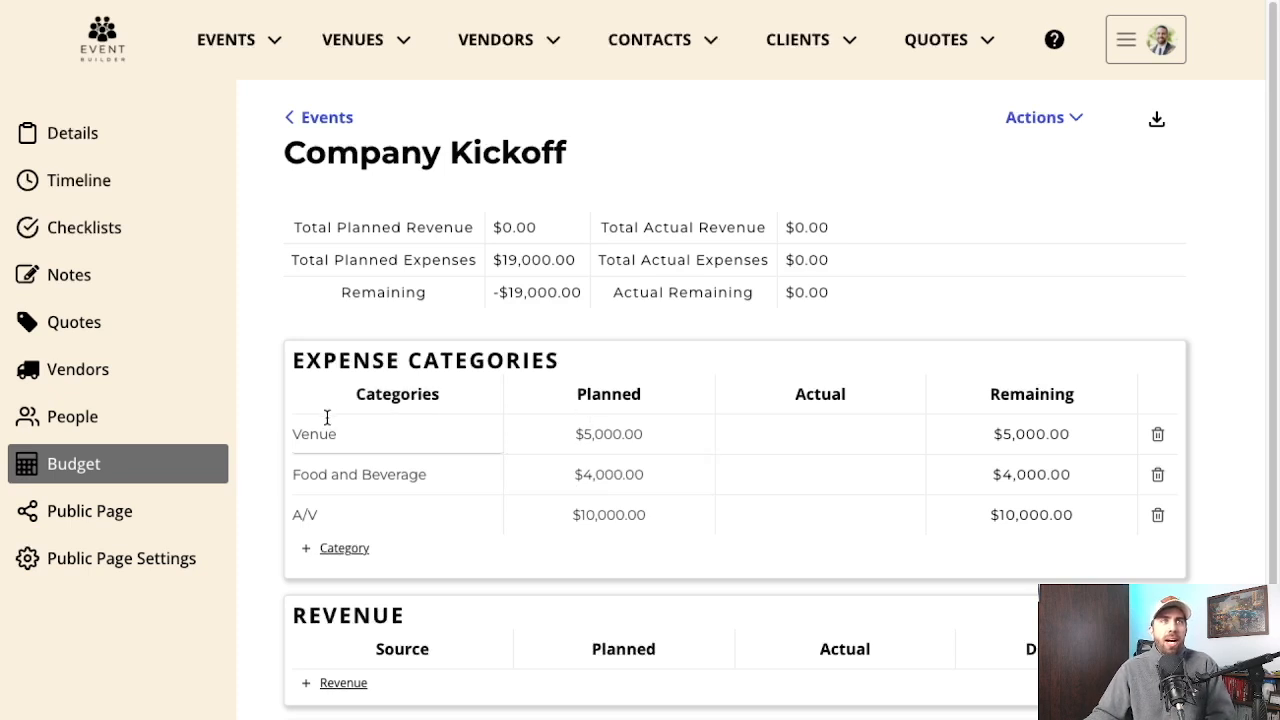
Check which name, planned and actual cells of the expense categories can be edited, leaving their values as they are.
click(294, 434)
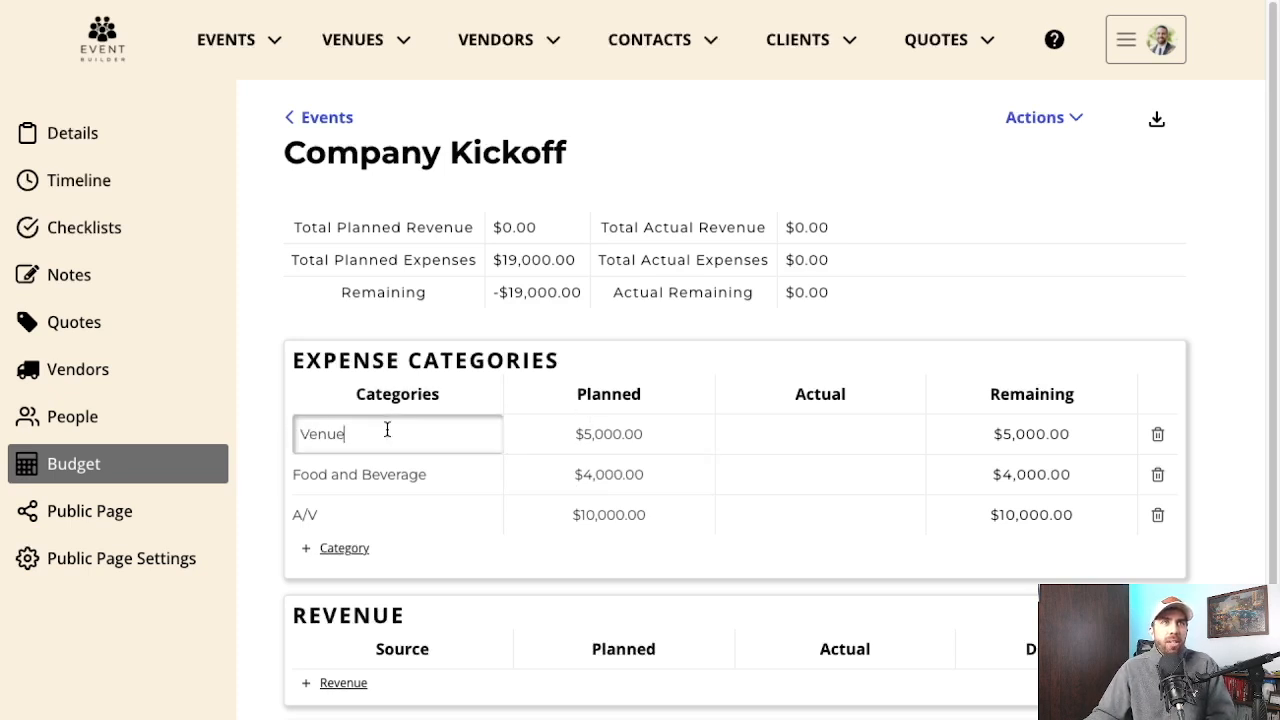
click(462, 481)
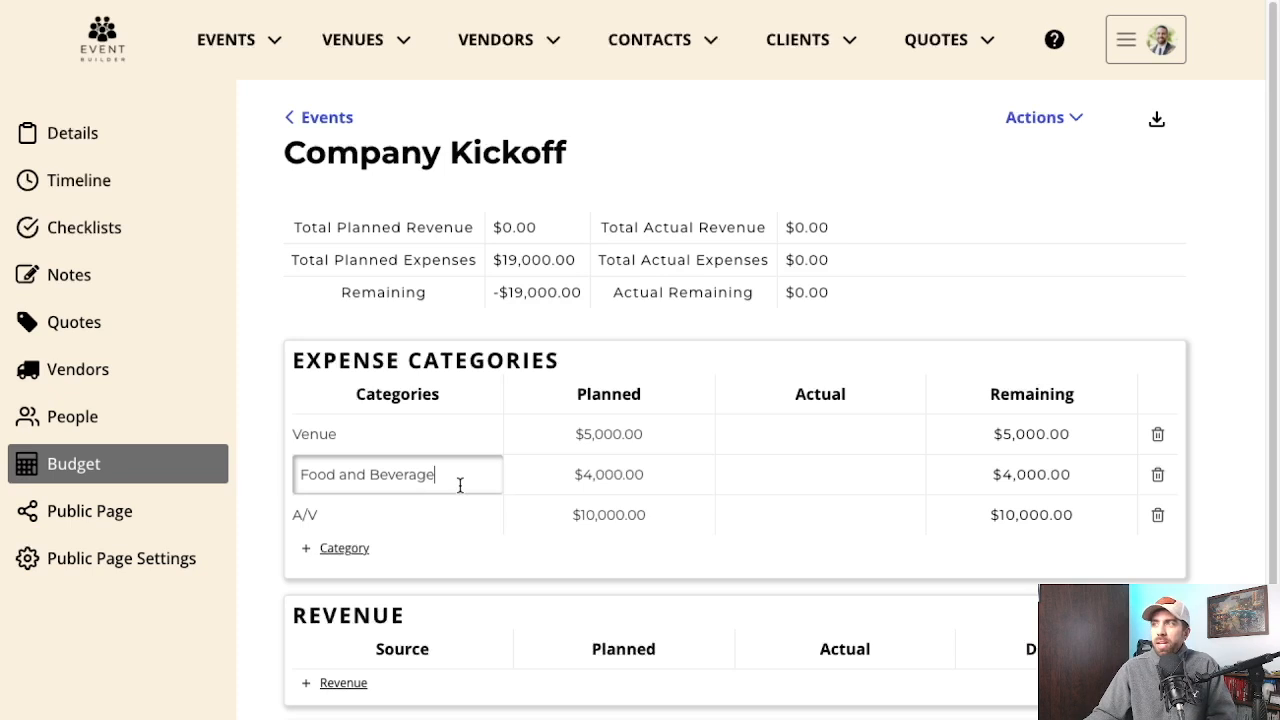
click(440, 500)
click(658, 432)
click(665, 476)
click(657, 516)
click(826, 434)
drag(826, 434, 822, 526)
click(822, 529)
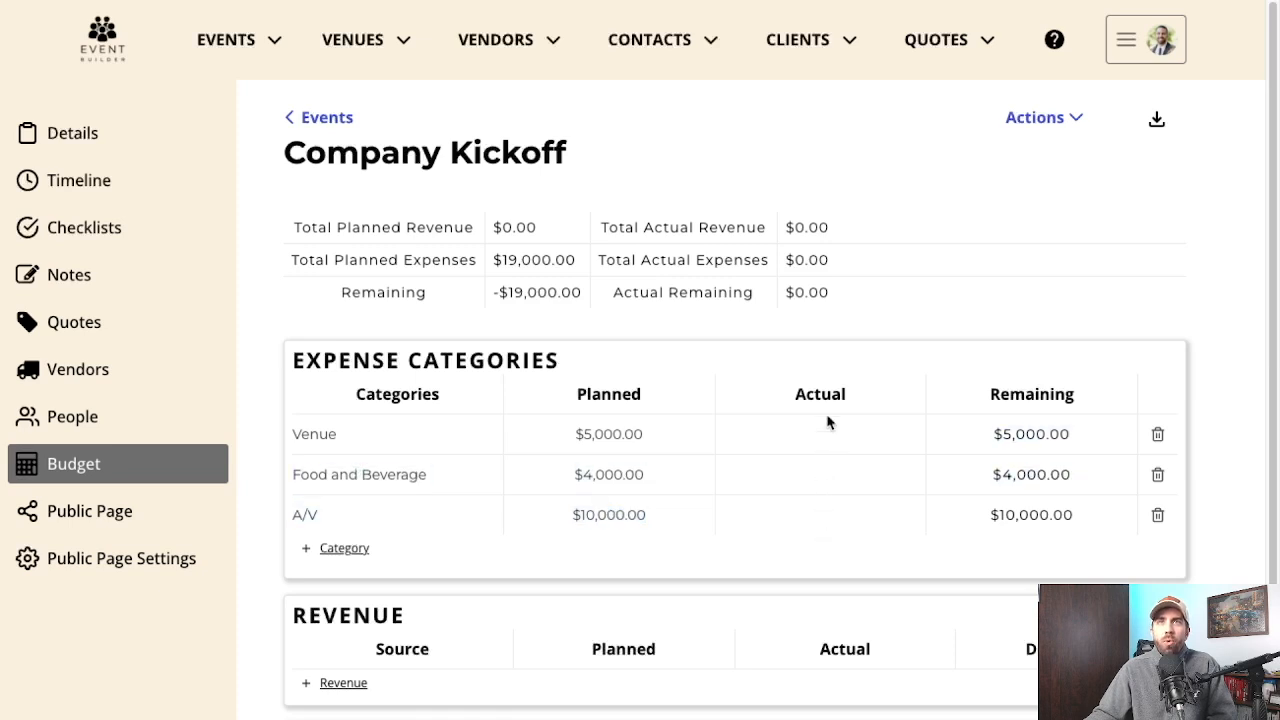
click(660, 437)
drag(660, 437, 557, 434)
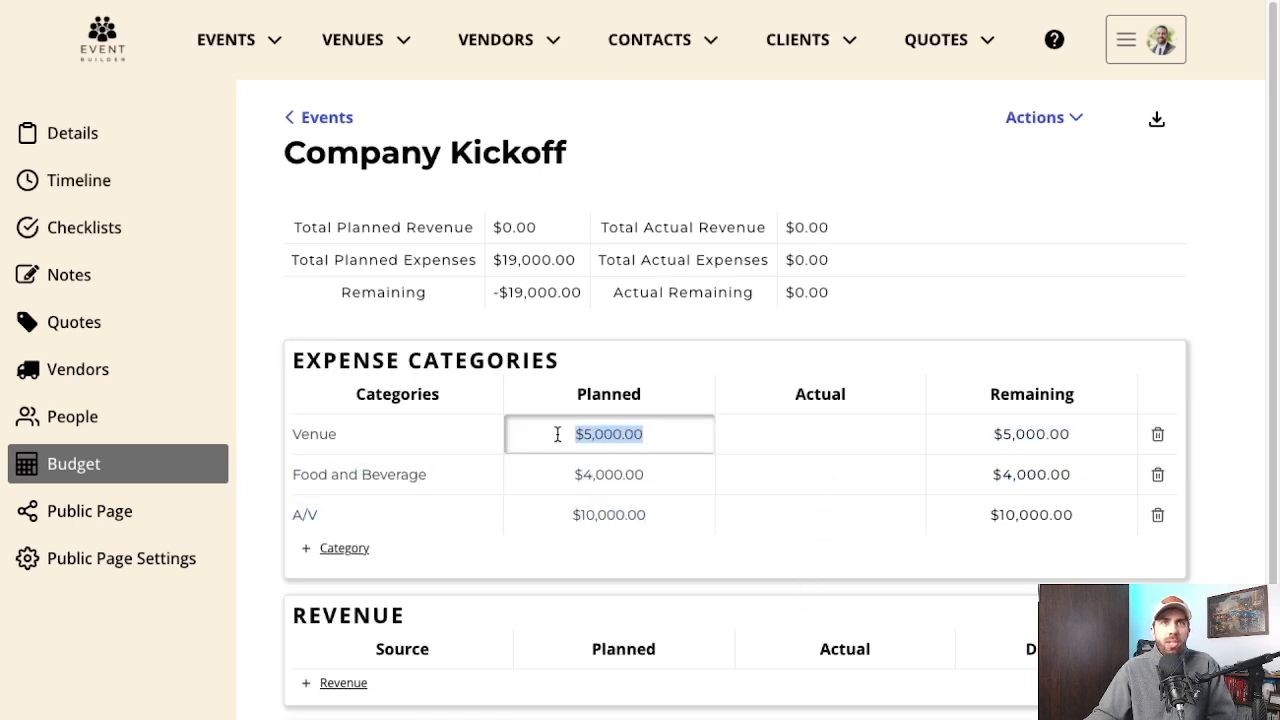
click(825, 430)
Add a transaction named Venue from the merchant Church for $4,500, assigned to the Venue expense category.
scroll(815, 533, down, 1)
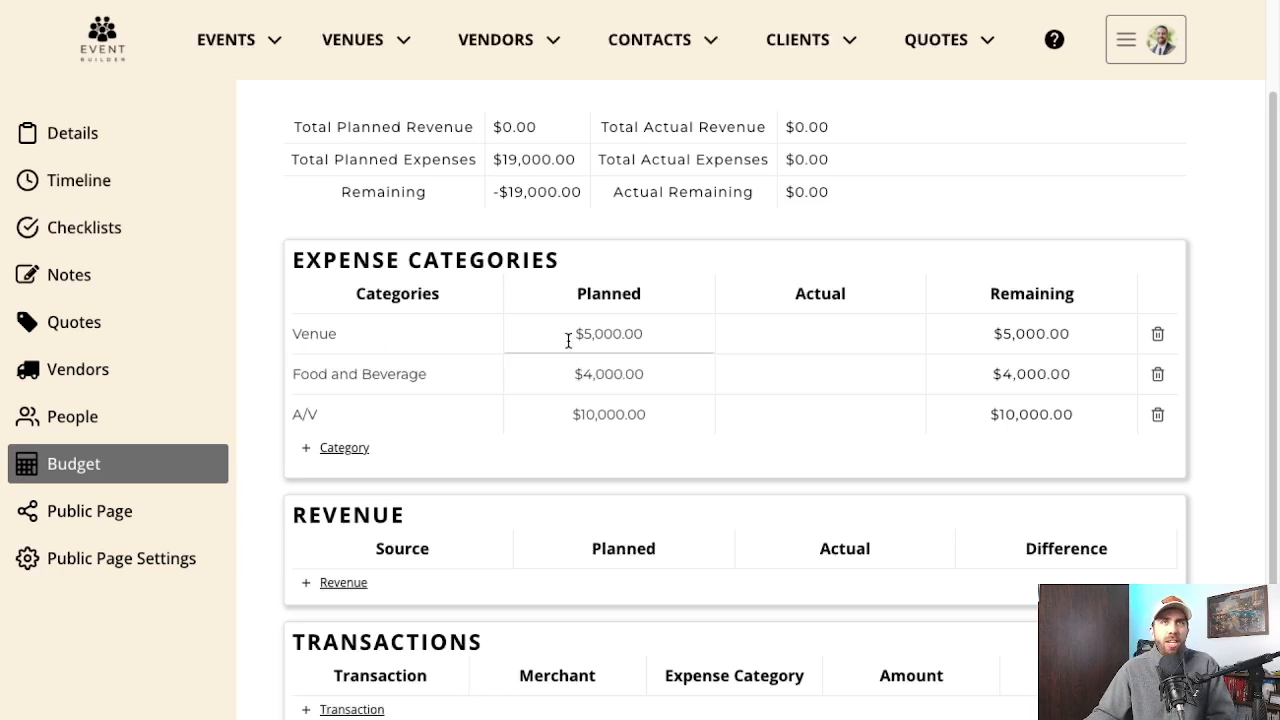
click(352, 709)
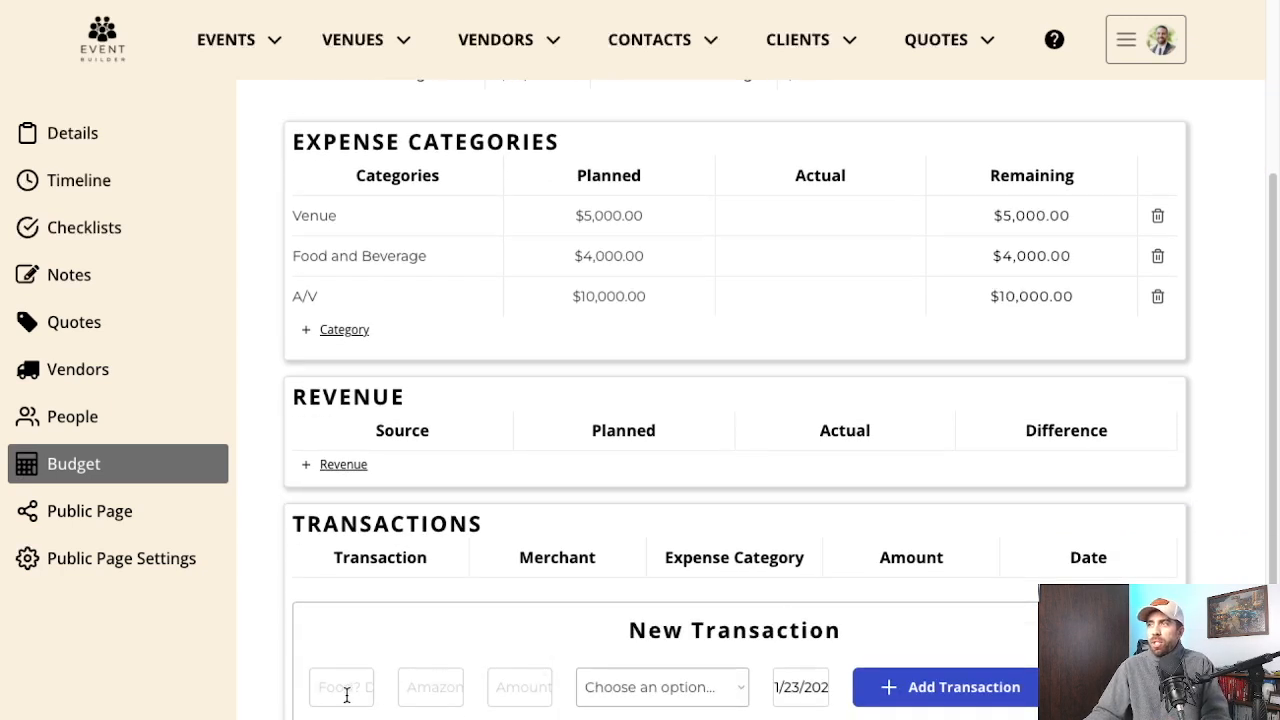
click(346, 689)
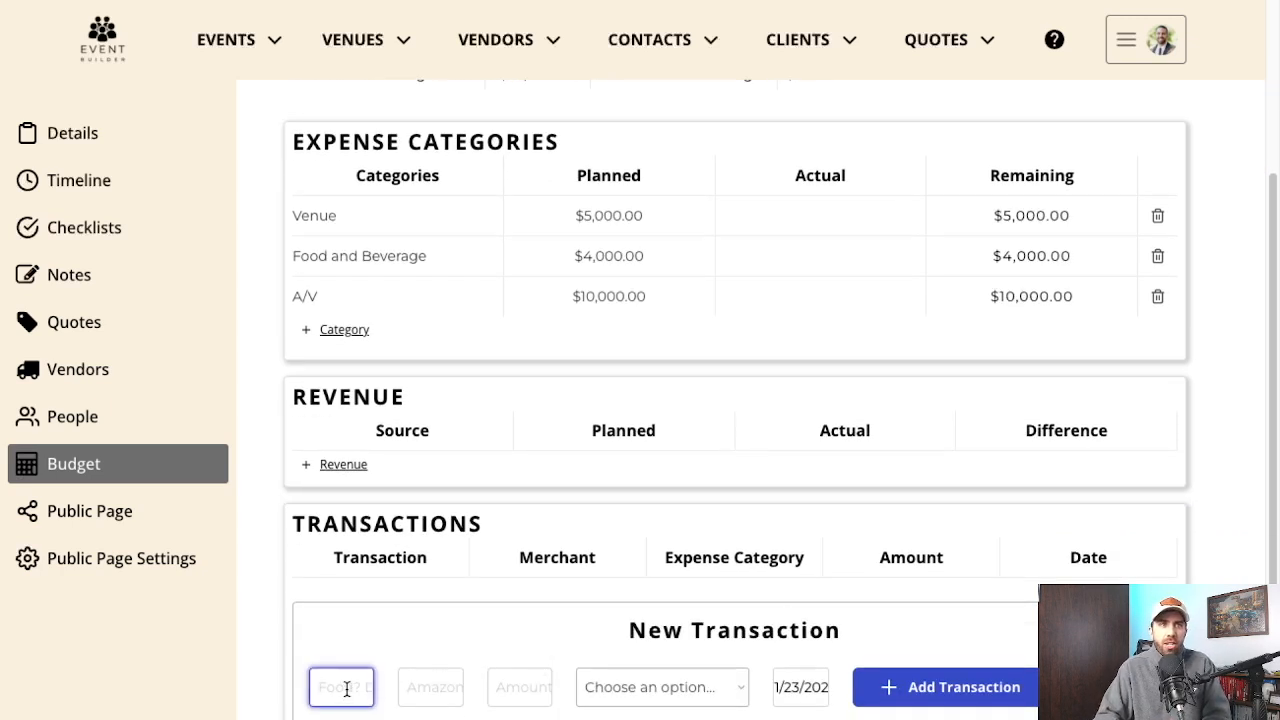
text(Venue)
key(Tab)
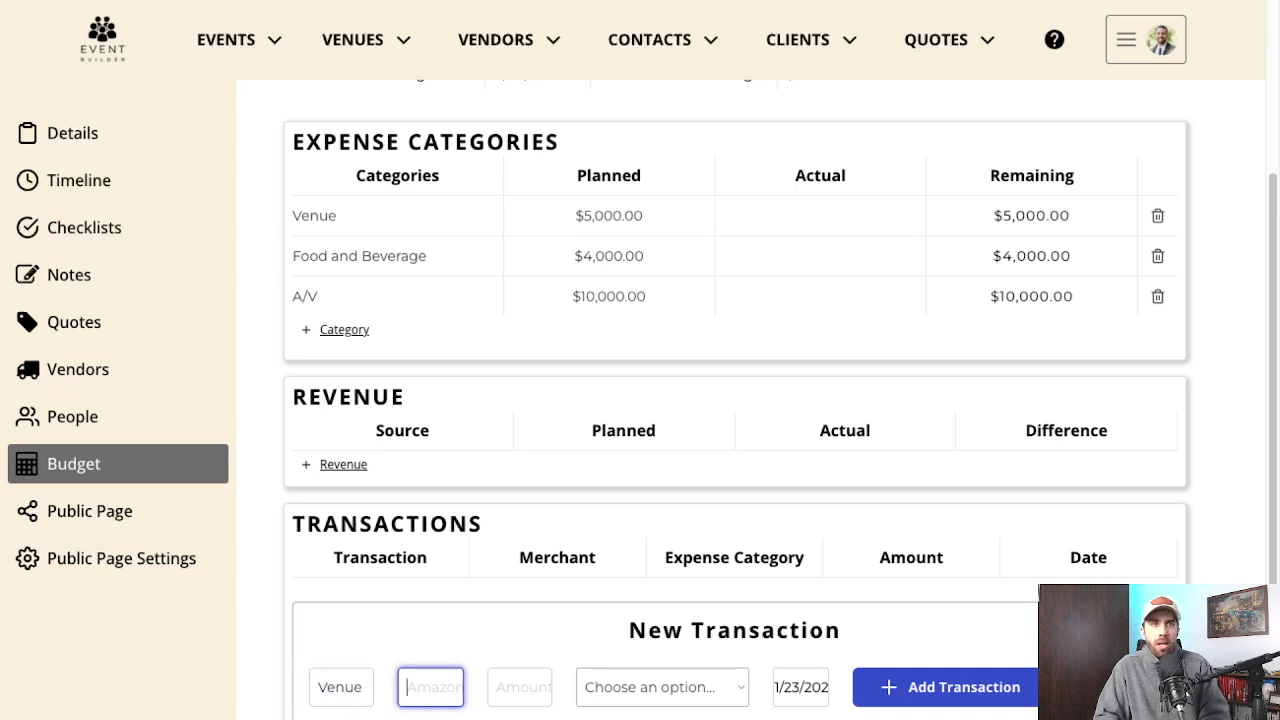
text(Church)
key(Tab)
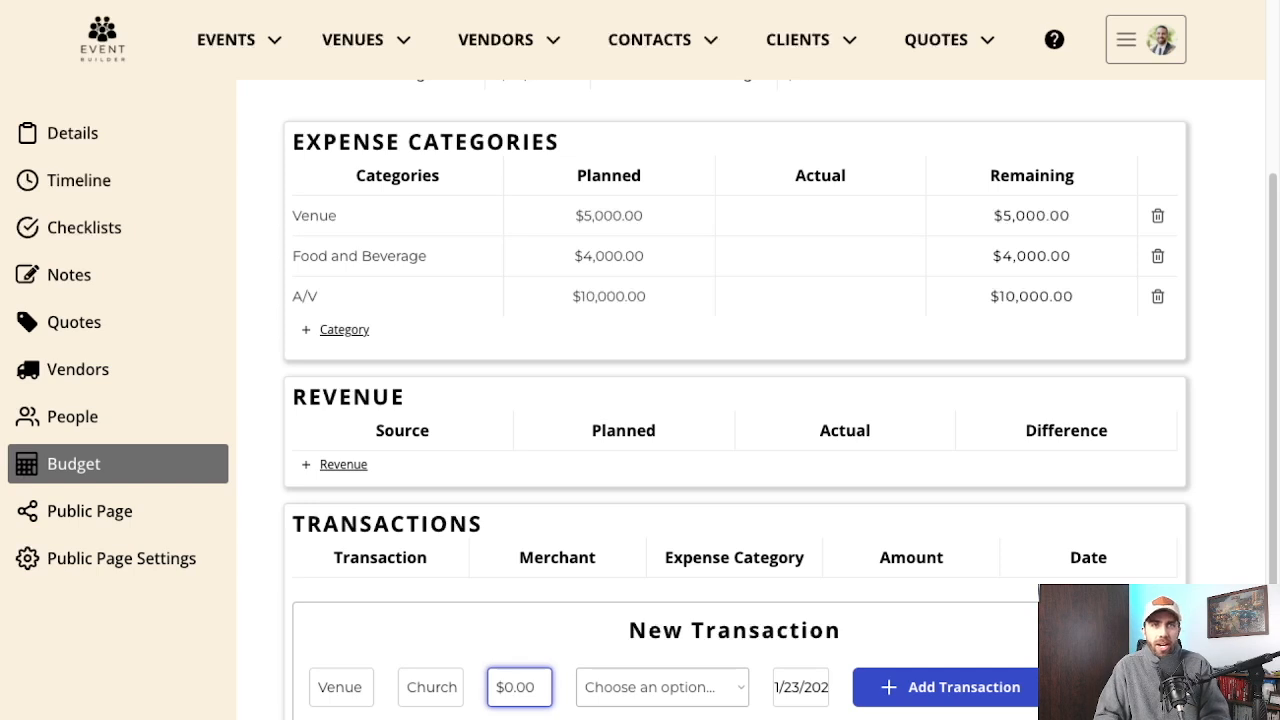
text(4500)
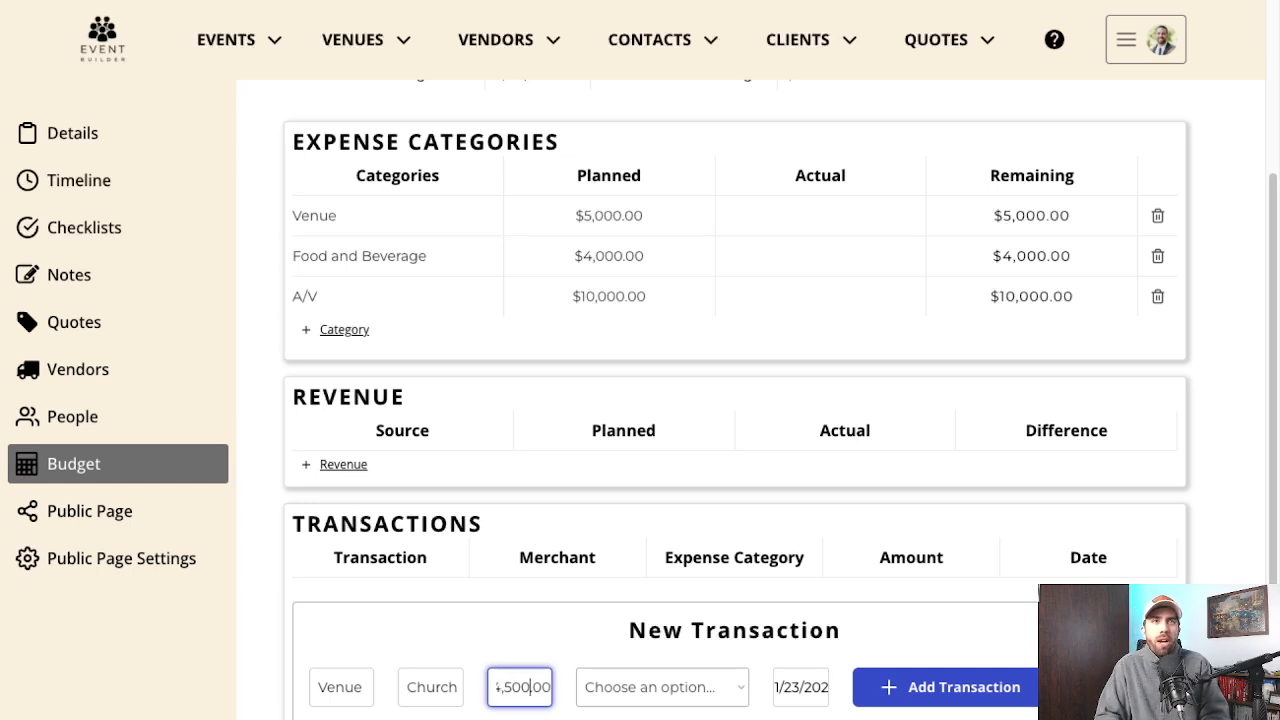
click(672, 672)
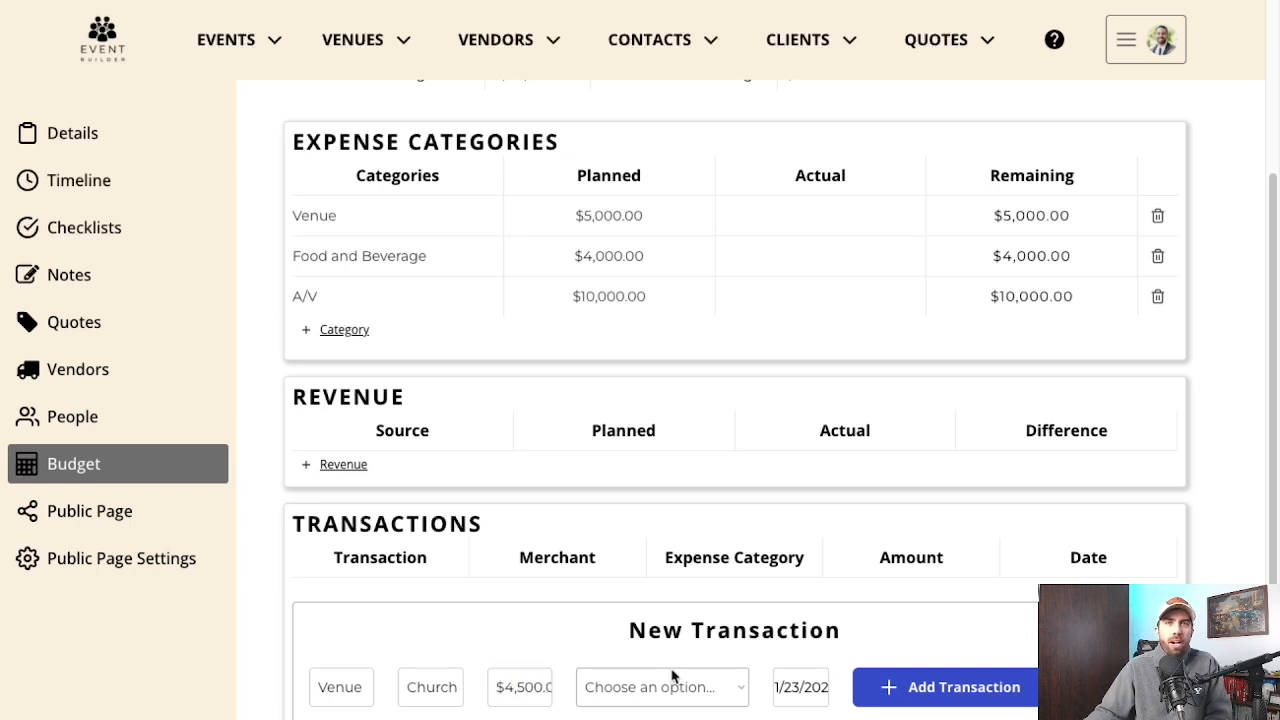
click(648, 714)
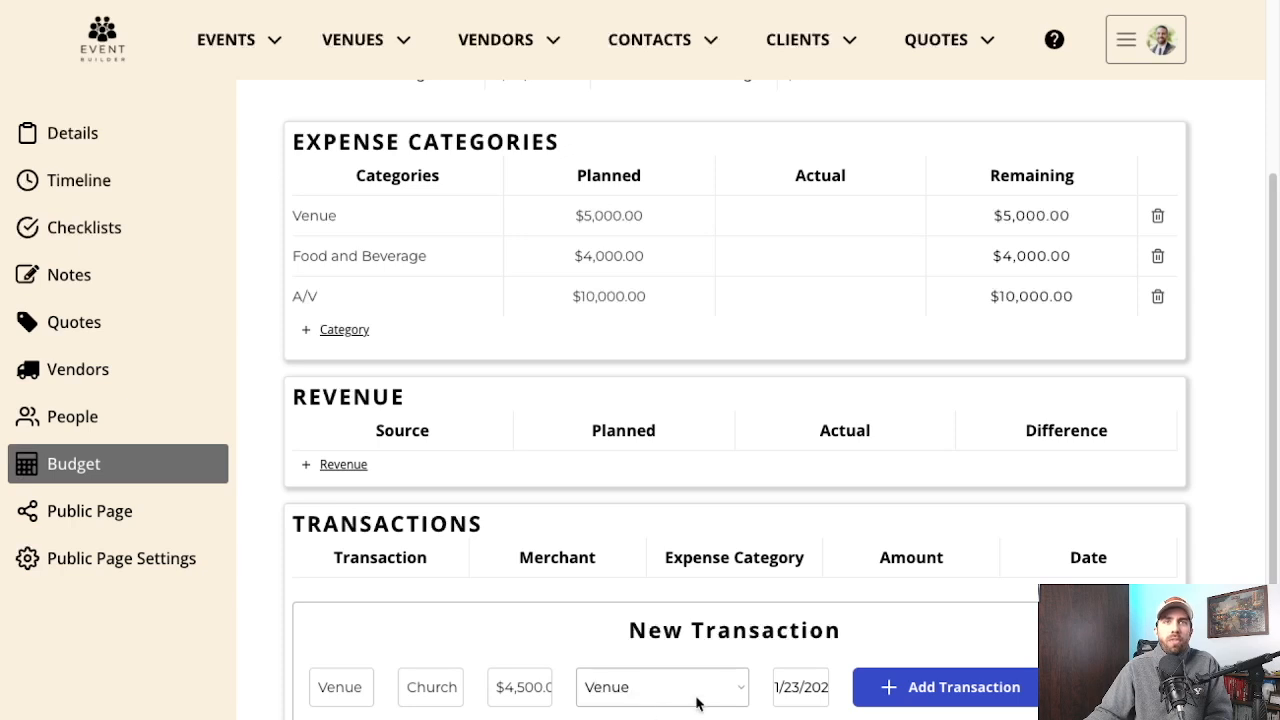
click(991, 688)
Check the Venue transaction's editable fields and the actual amount of the Venue expense category.
scroll(711, 482, down, 1)
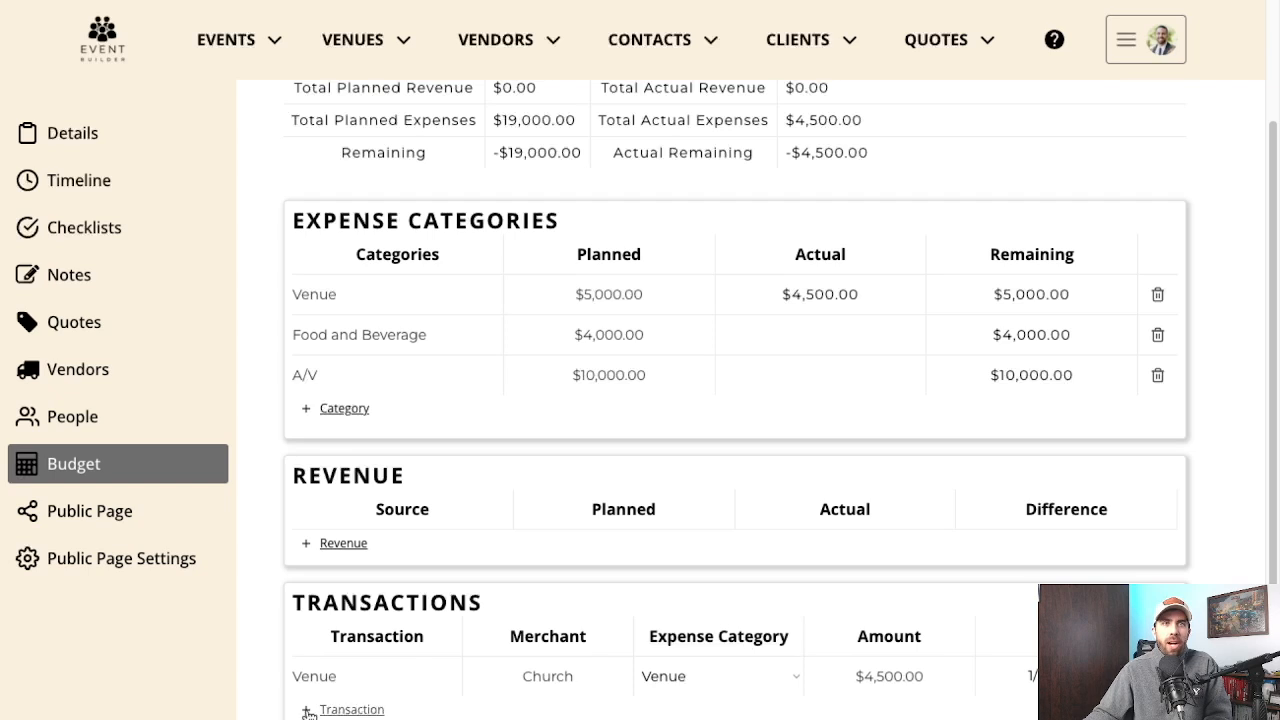
click(378, 679)
click(578, 677)
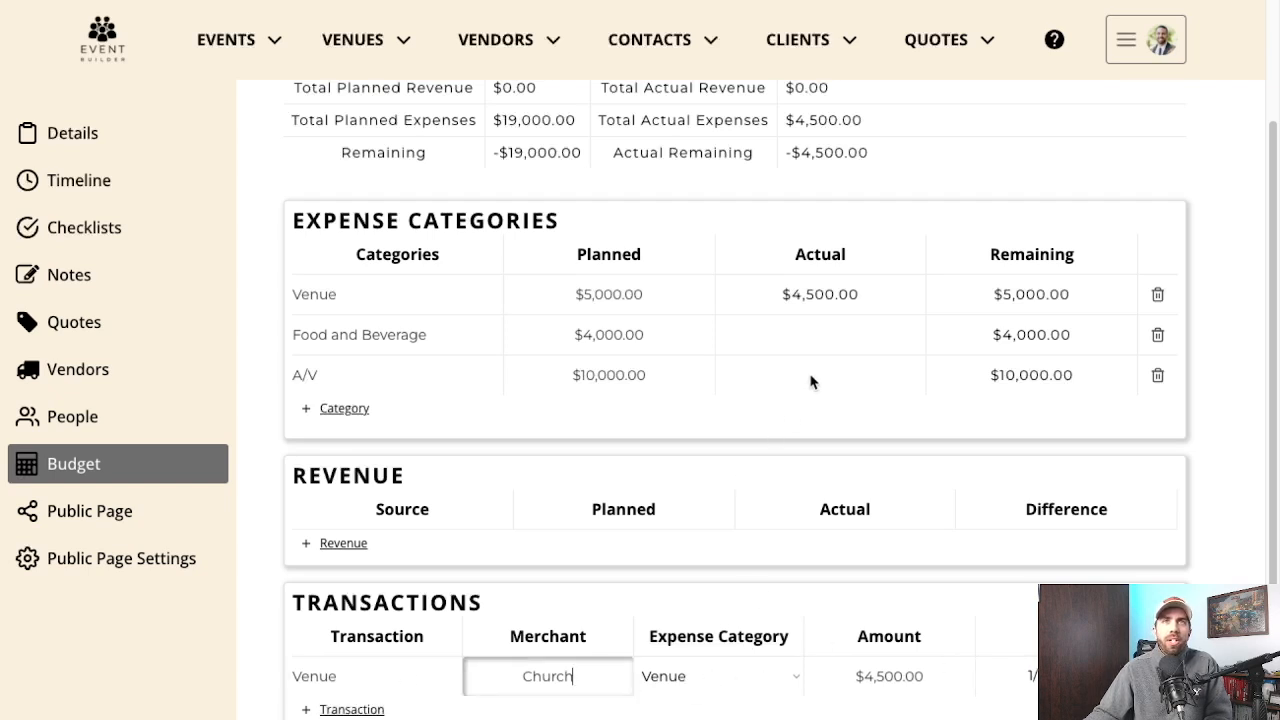
drag(784, 297, 893, 300)
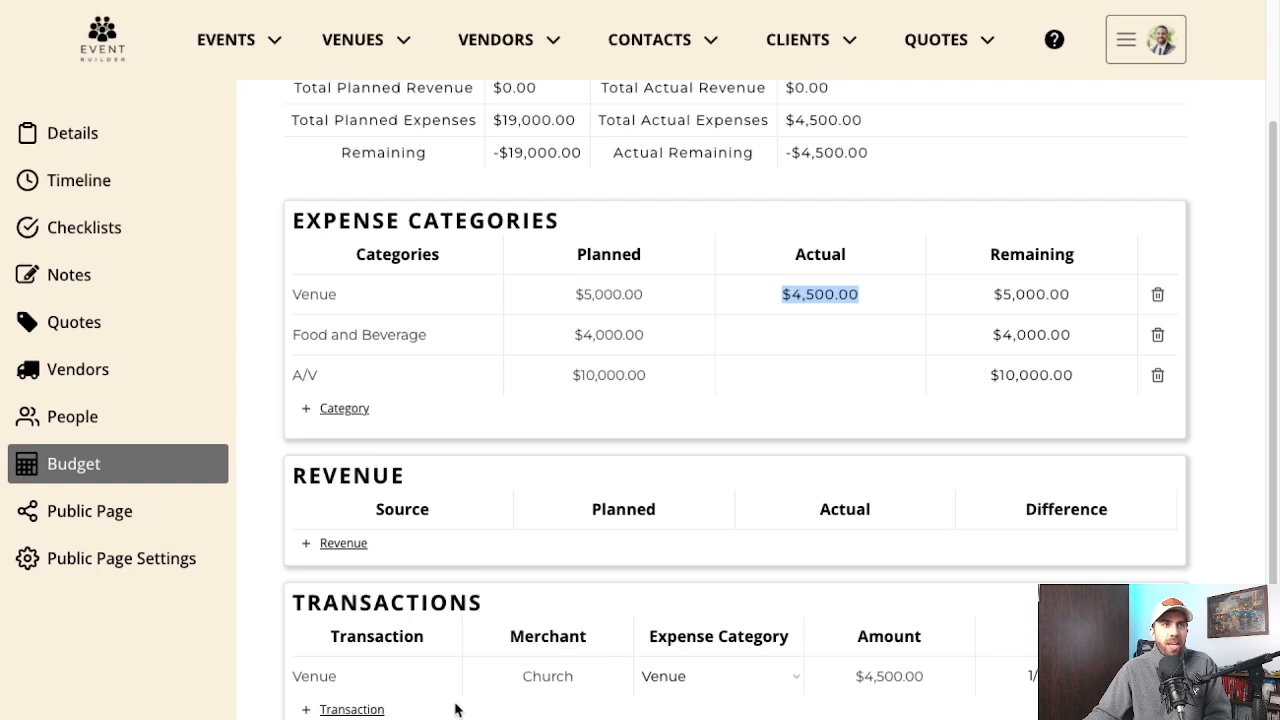
Add a transaction named Drinks from the merchant Target for $350, assigned to the Food and Beverage expense category.
click(378, 707)
scroll(543, 674, down, 1)
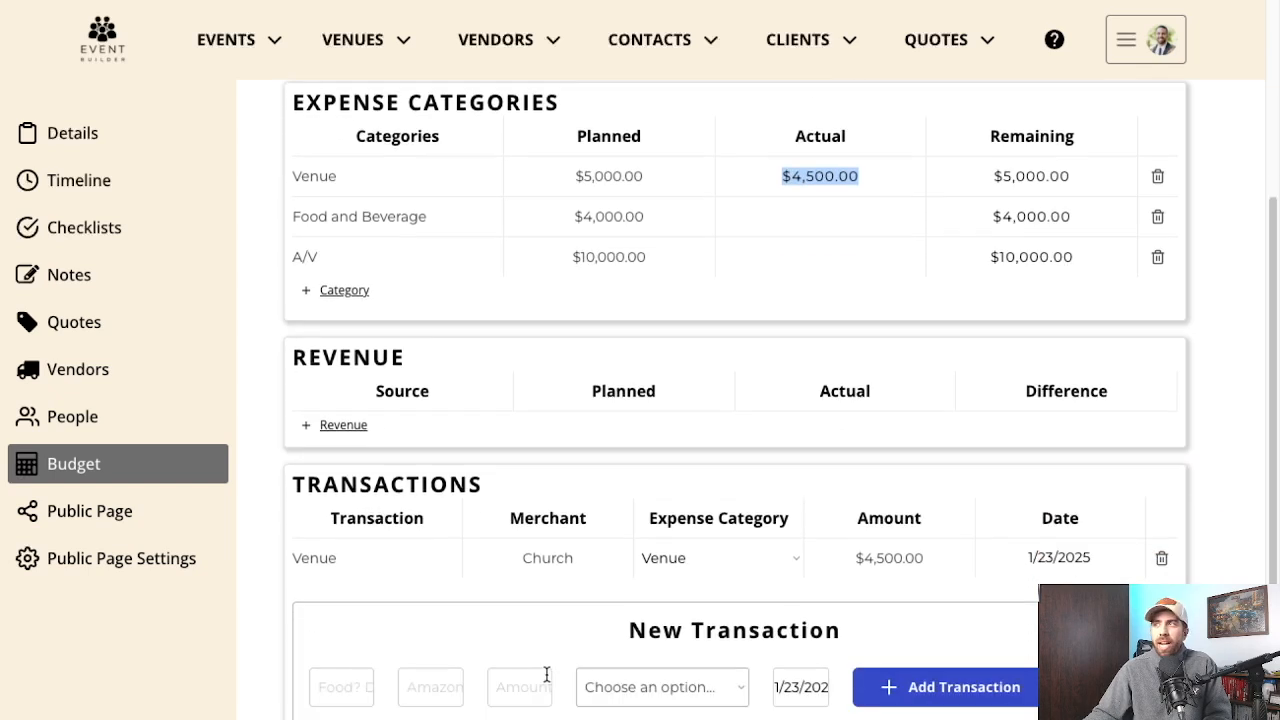
click(356, 690)
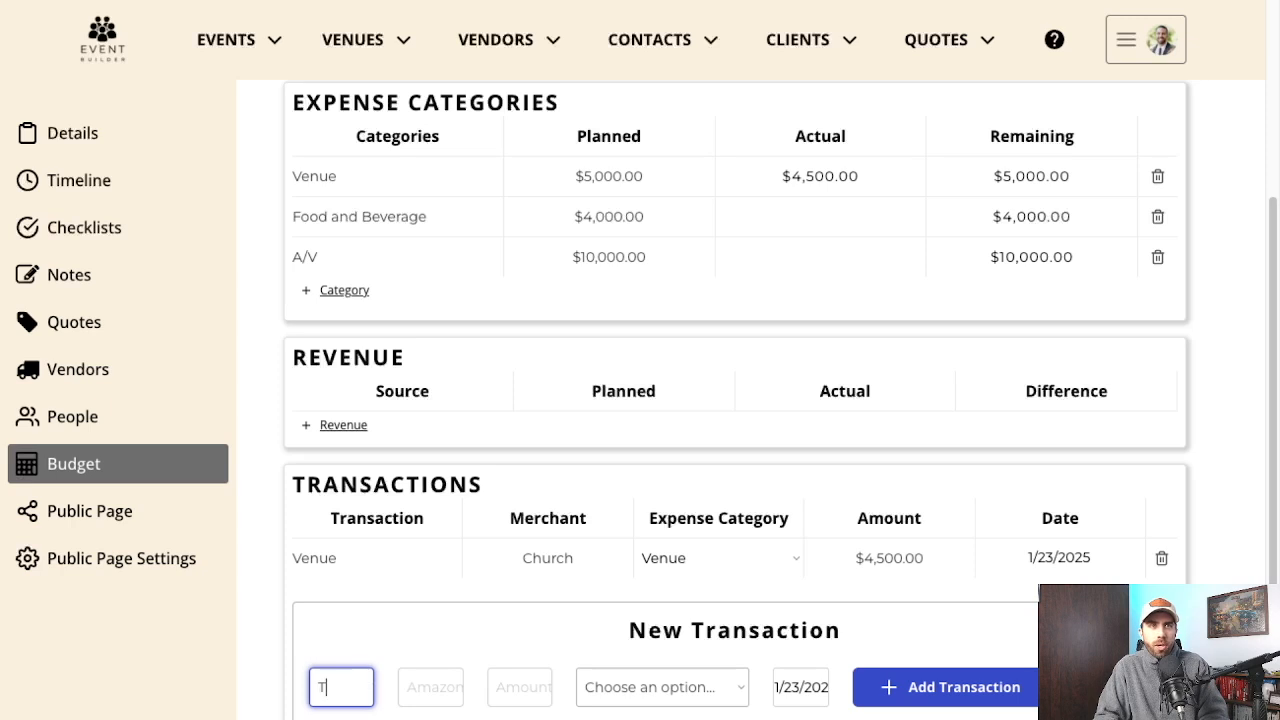
text(Drinks)
key(Tab)
text(Target)
key(Tab)
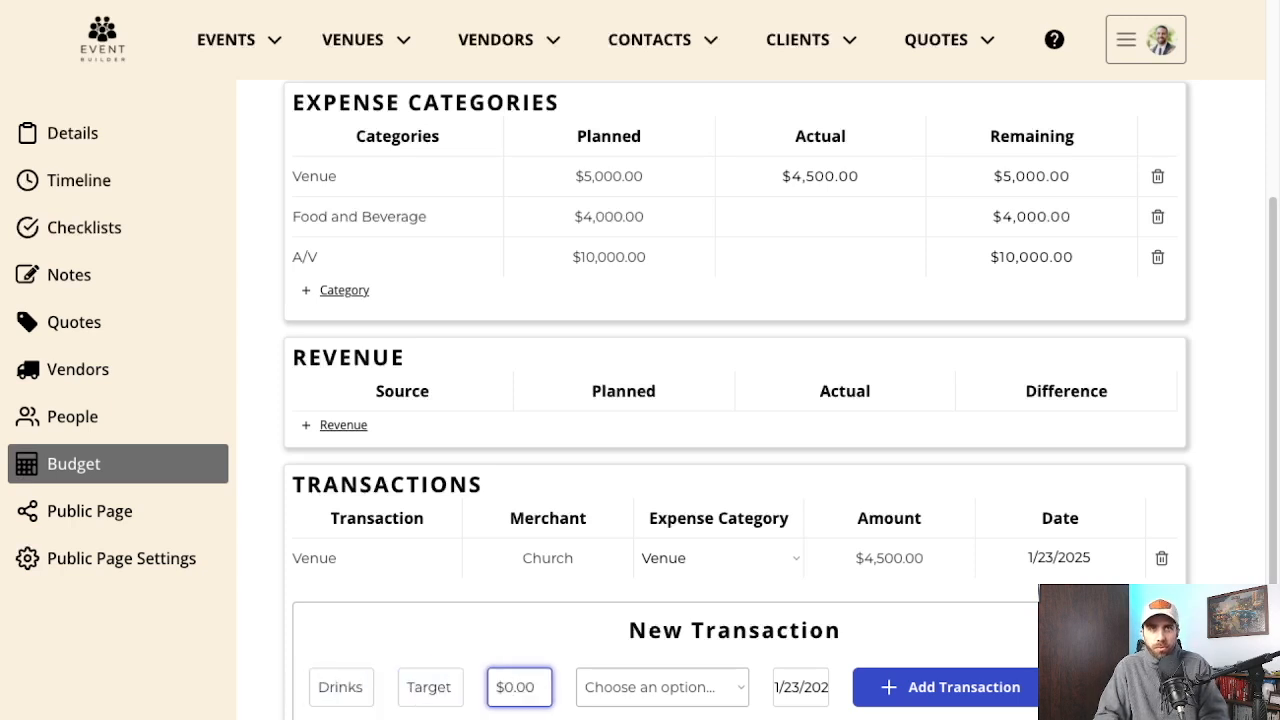
text(350)
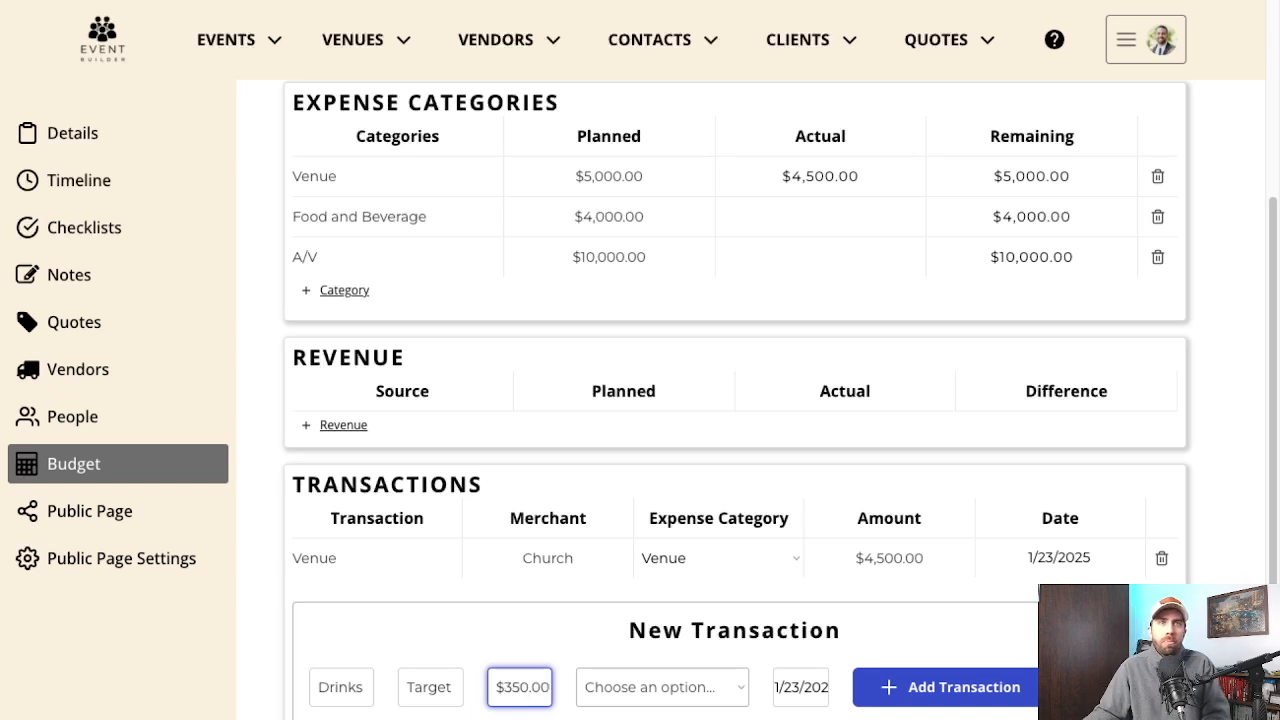
click(635, 695)
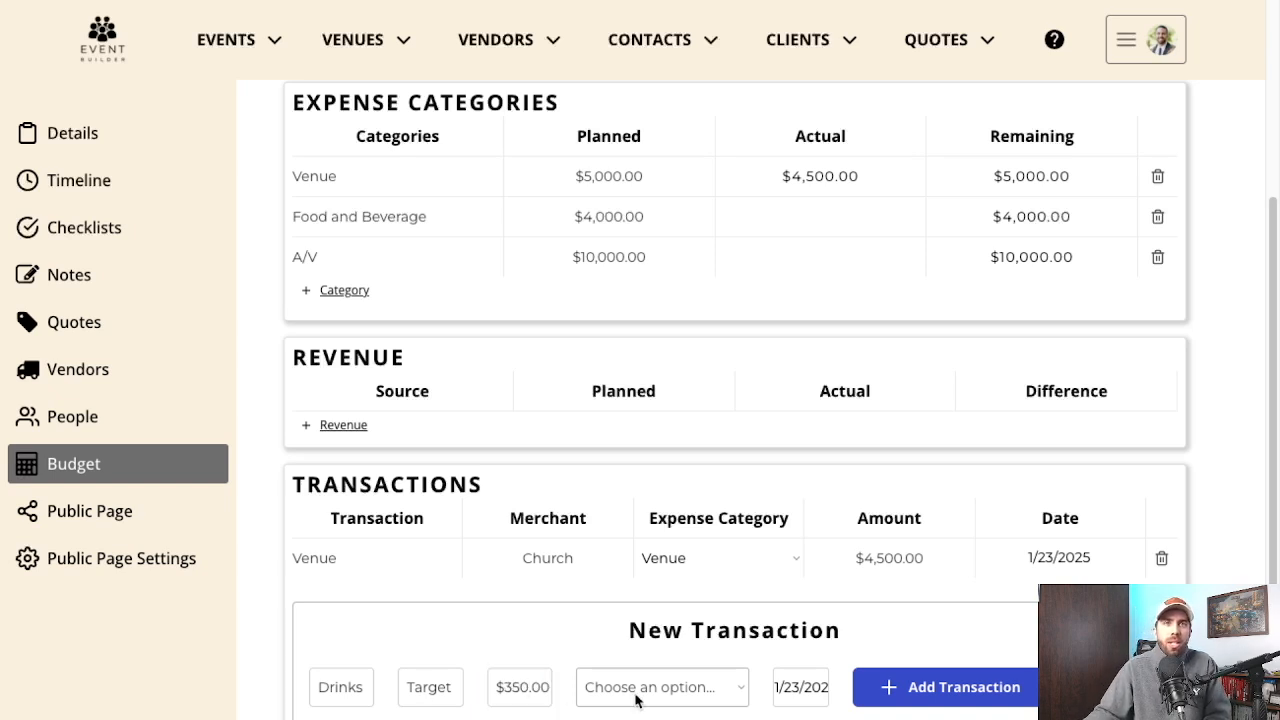
click(745, 708)
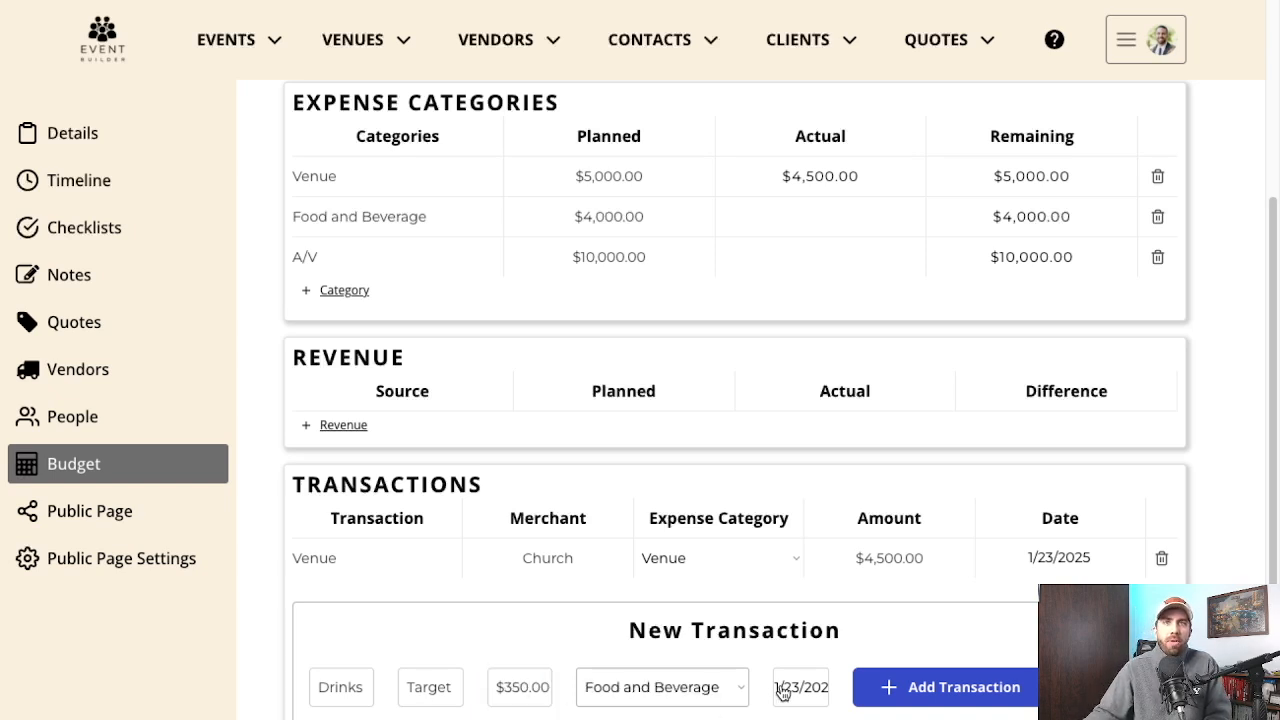
click(928, 687)
scroll(945, 678, down, 1)
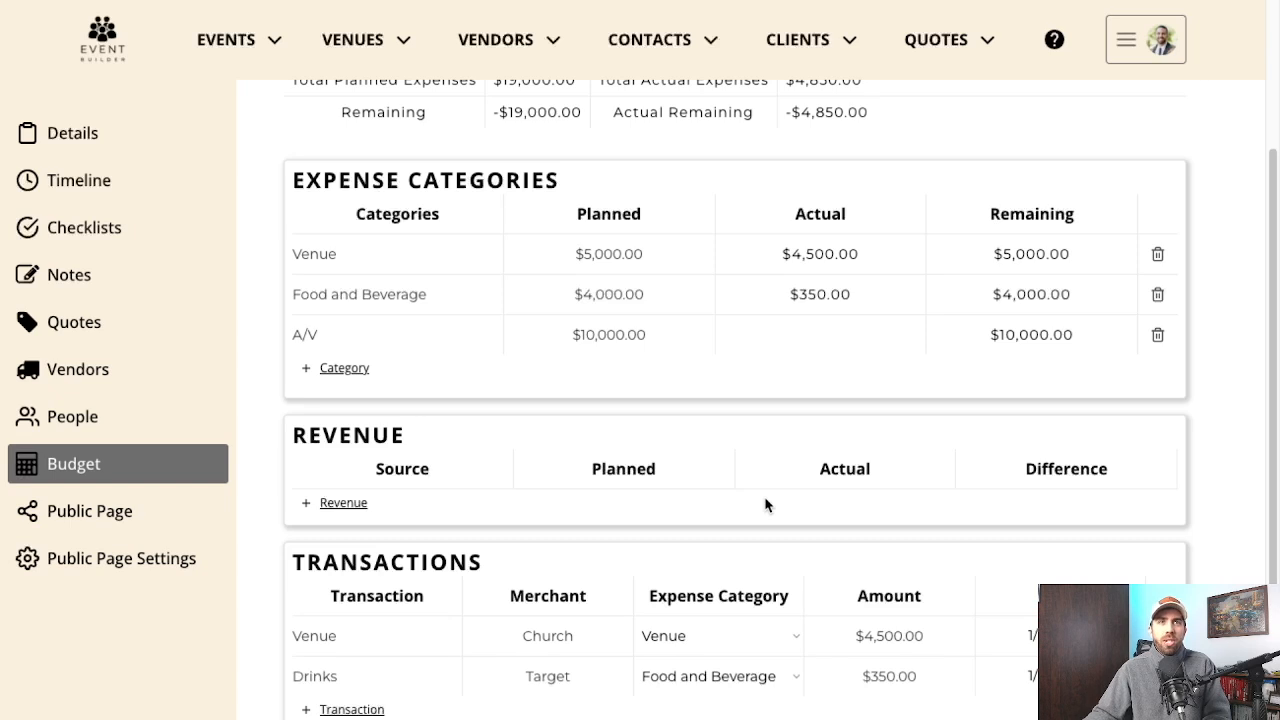
scroll(866, 484, up, 1)
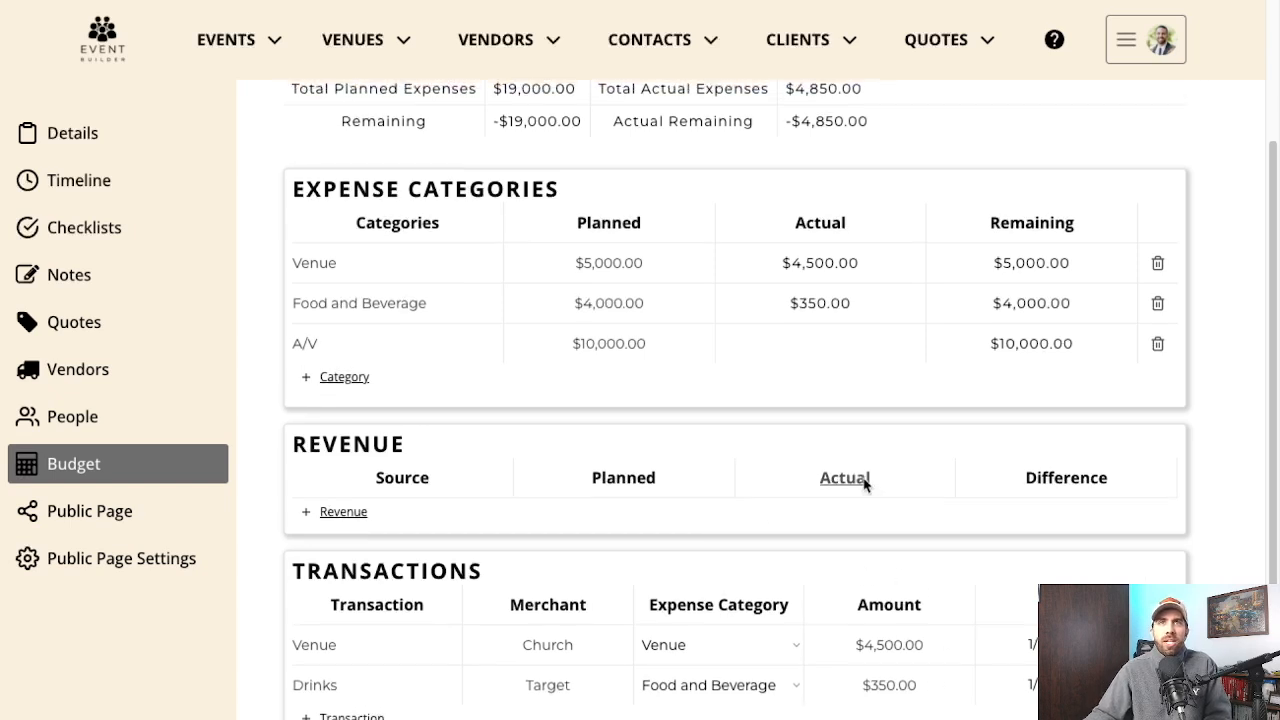
scroll(866, 484, up, 2)
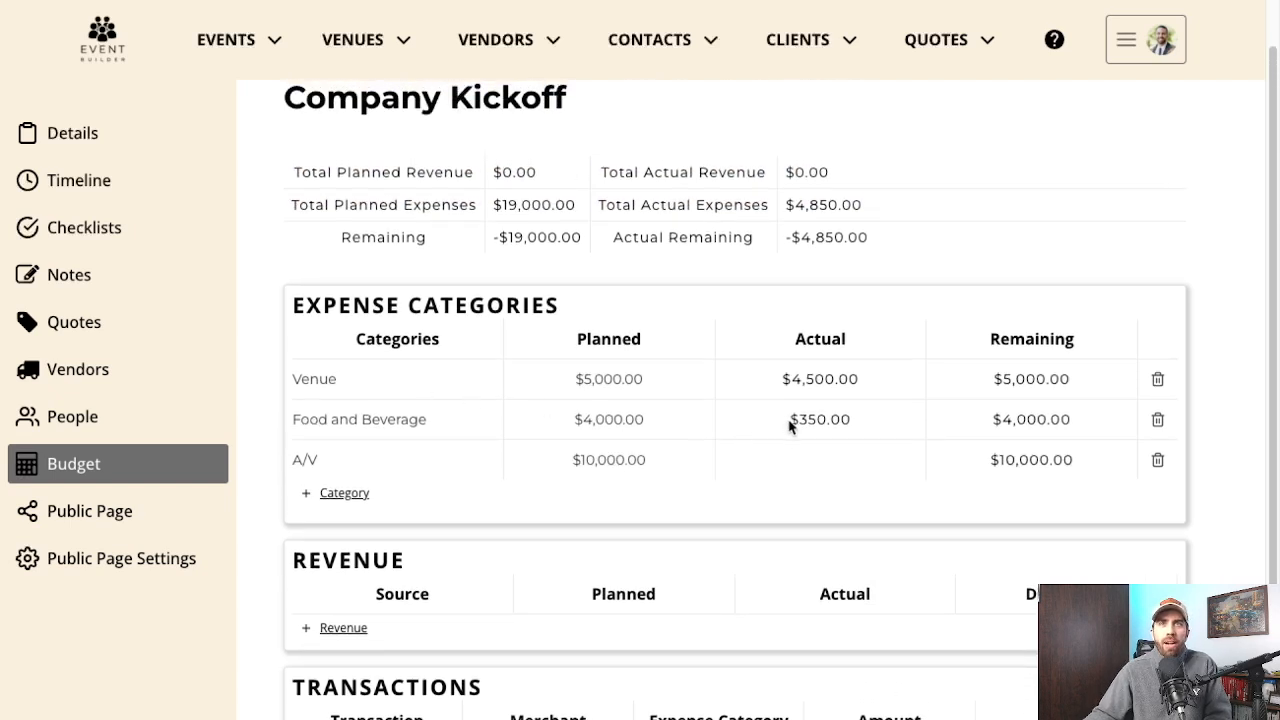
Add a transaction named AV from the merchant Staff for $2,000, assigned to the A/V expense category.
drag(788, 426, 866, 424)
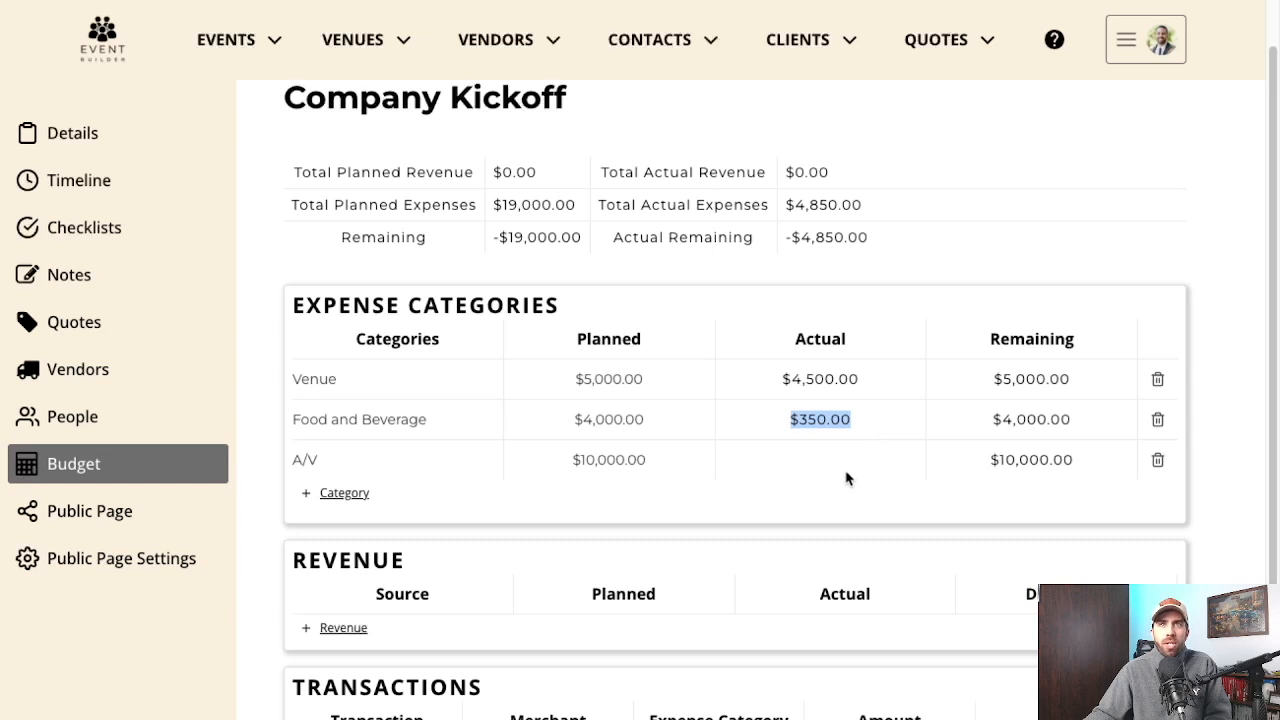
scroll(846, 477, down, 2)
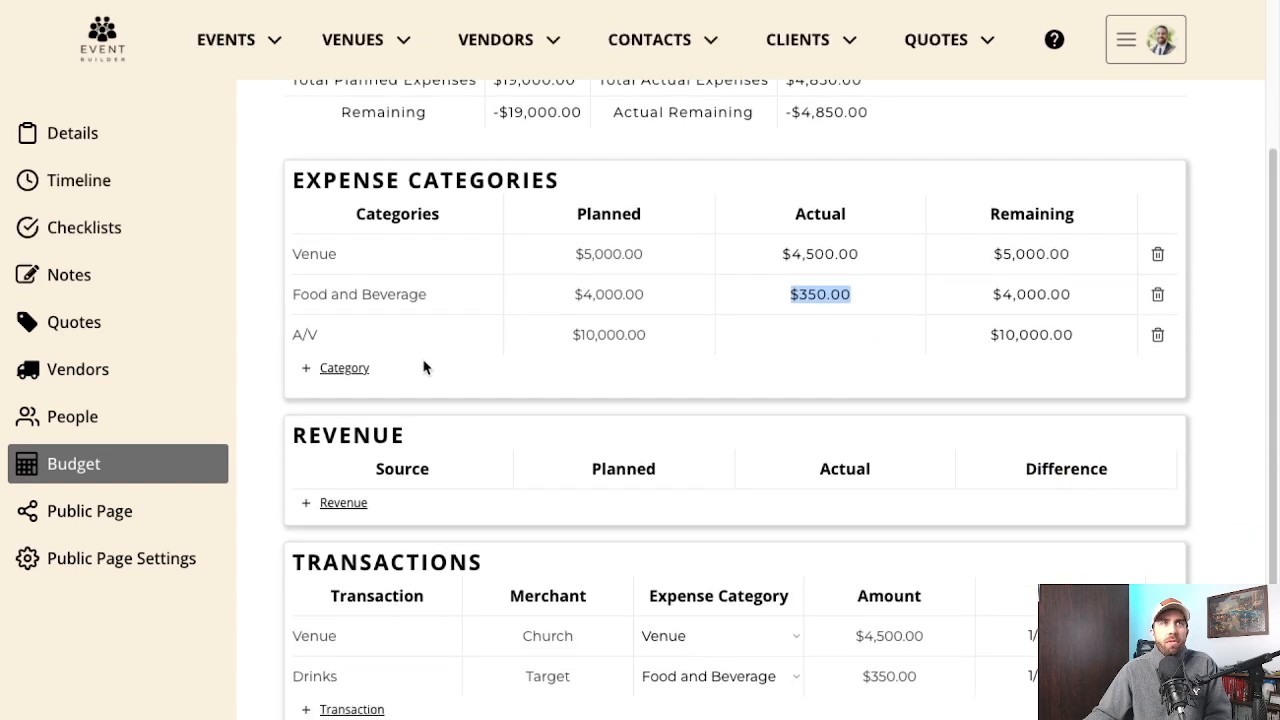
click(352, 710)
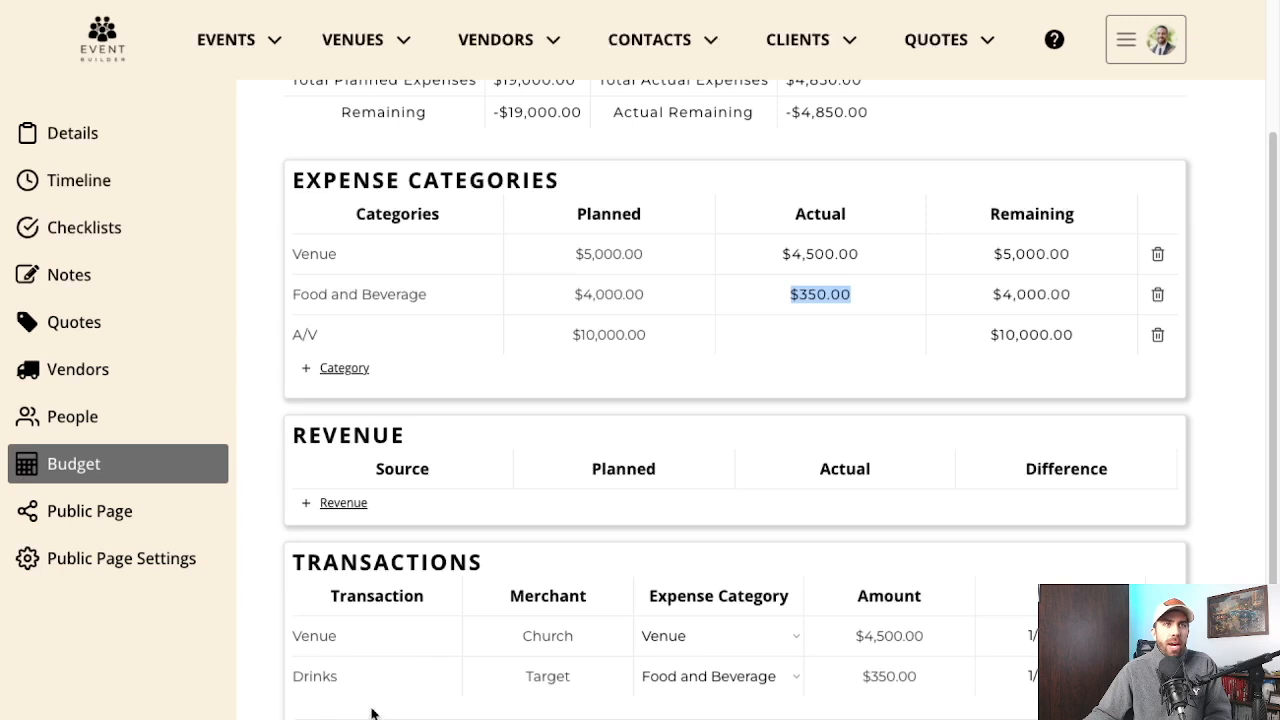
scroll(335, 640, down, 2)
click(335, 688)
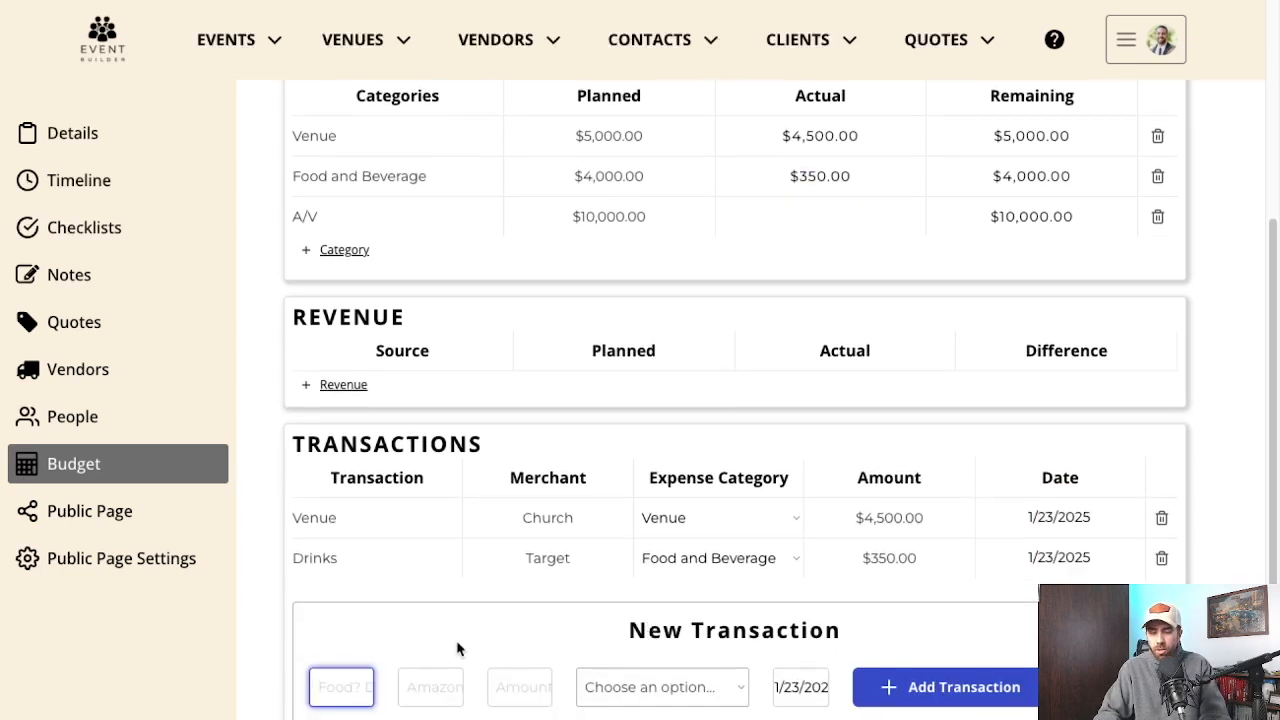
text(Staff)
key(Tab)
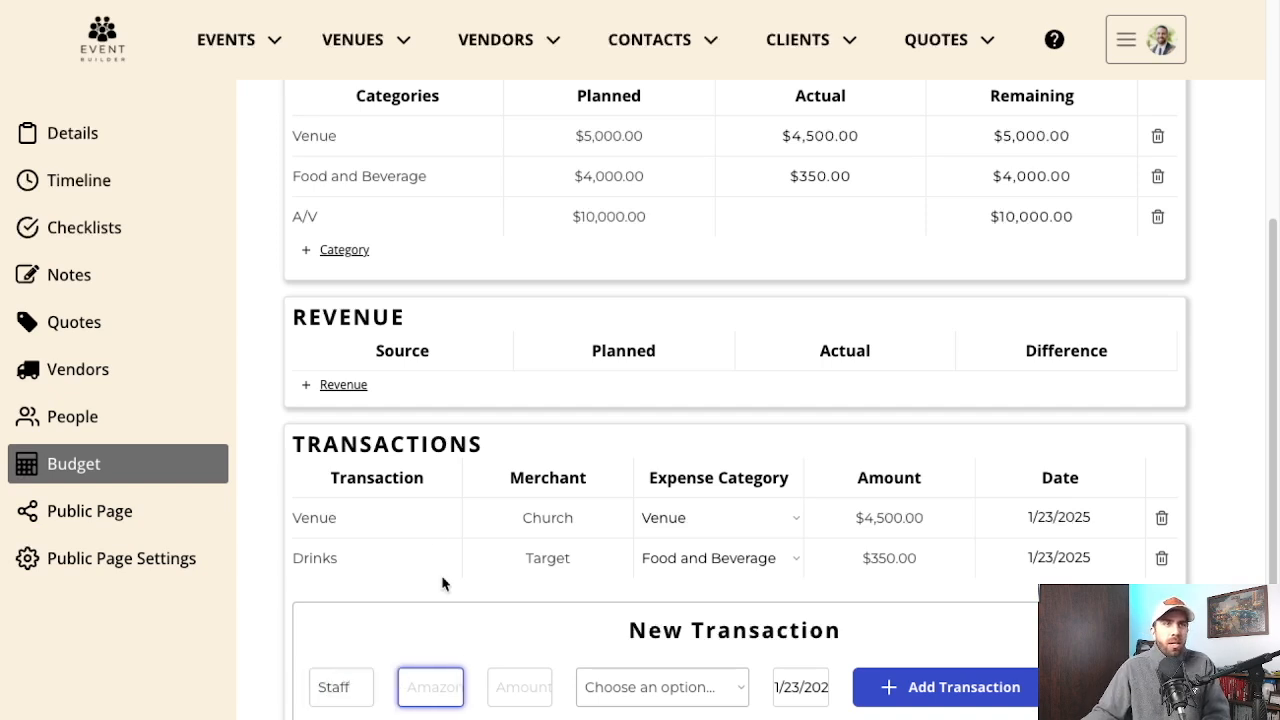
click(331, 687)
double_click(331, 687)
text(AV)
key(Tab)
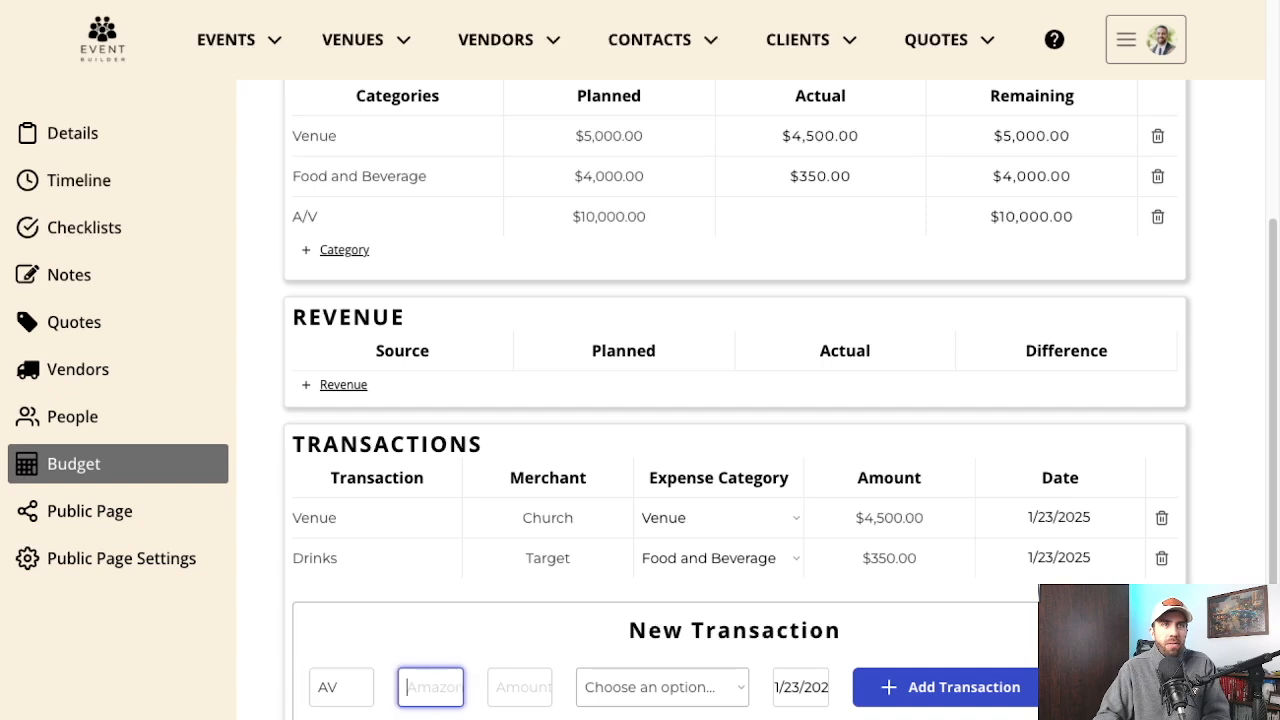
text(Staff)
key(Tab)
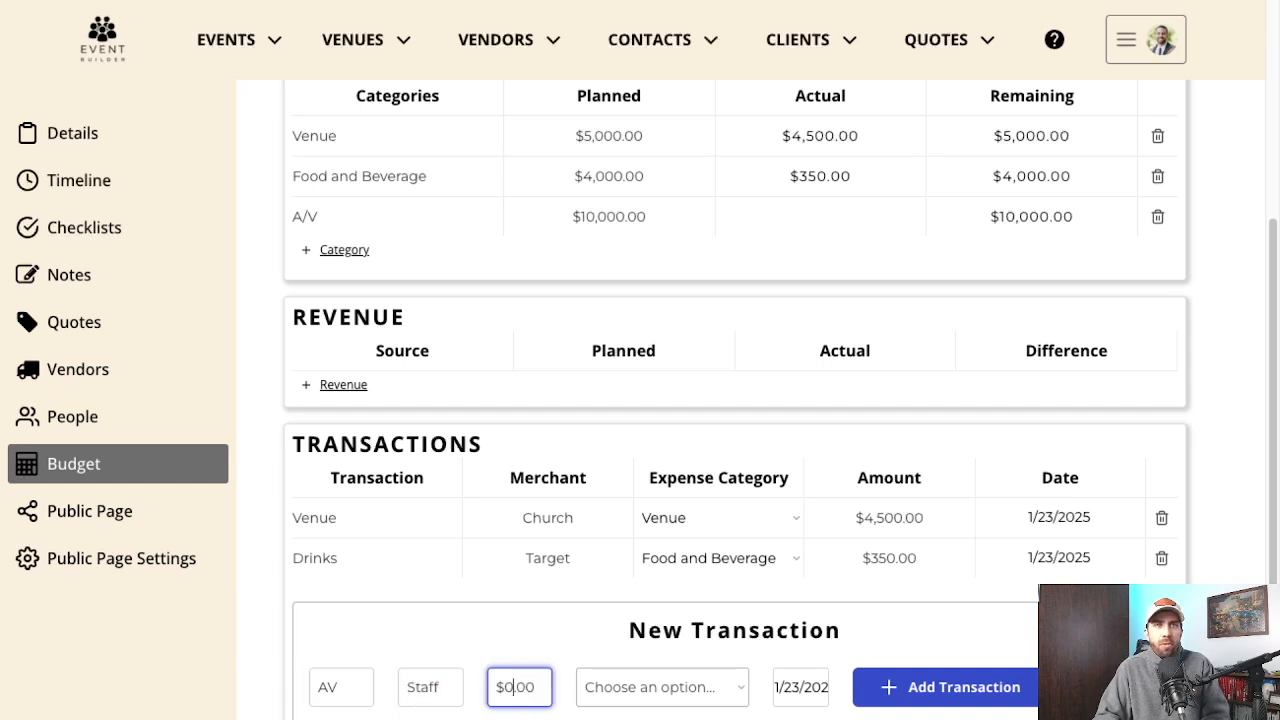
text(2000)
click(684, 699)
click(978, 696)
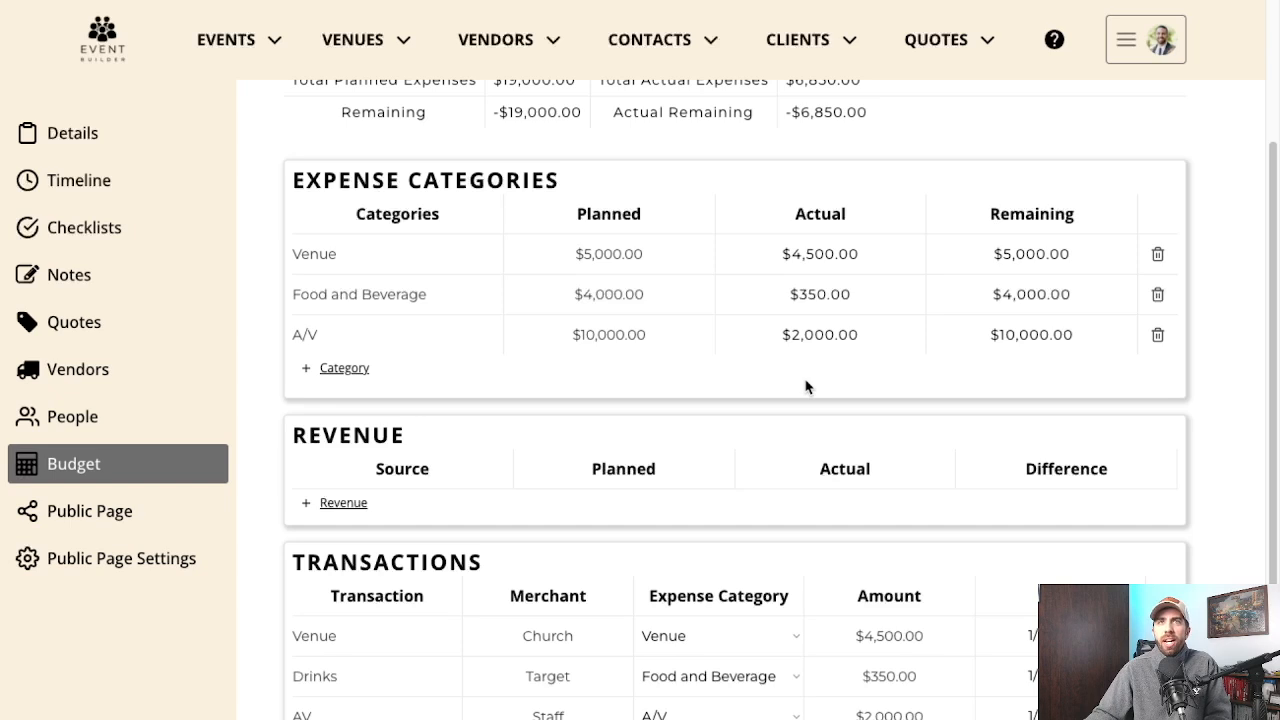
Review the budget summary's planned and actual expense totals, the planned remaining amount and the planned revenue.
scroll(806, 387, up, 1)
scroll(651, 400, up, 1)
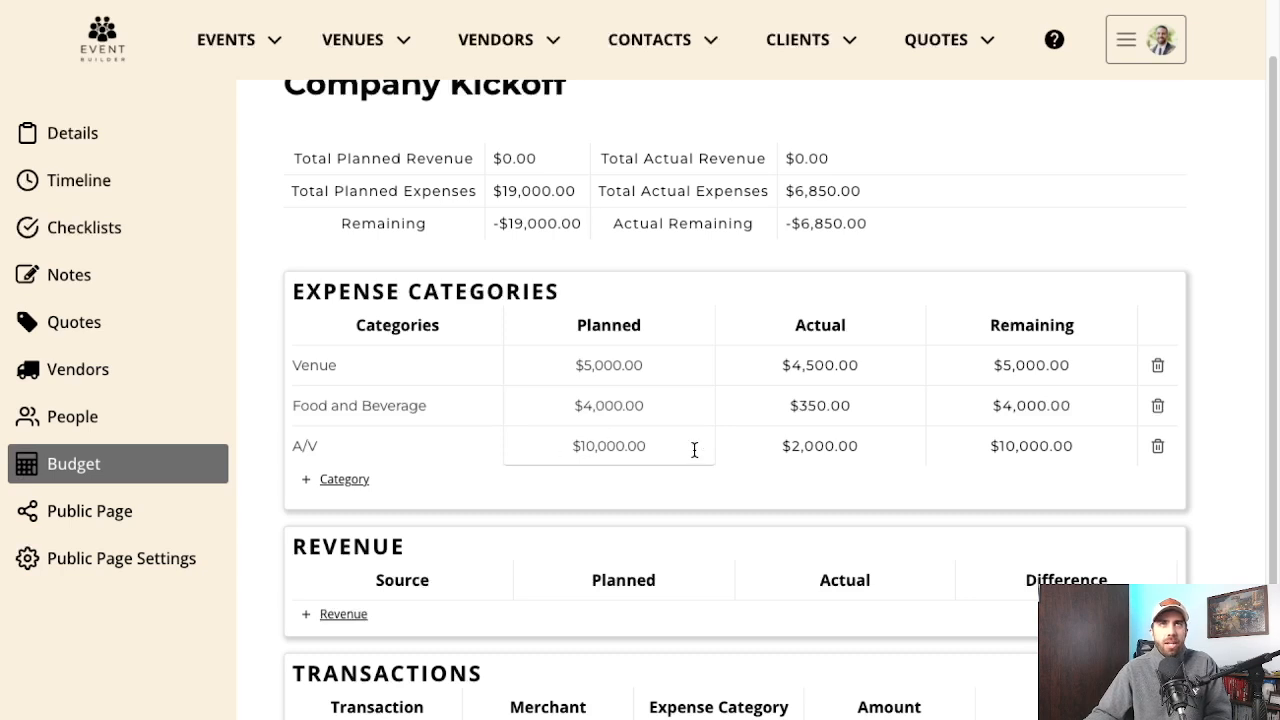
drag(493, 190, 583, 205)
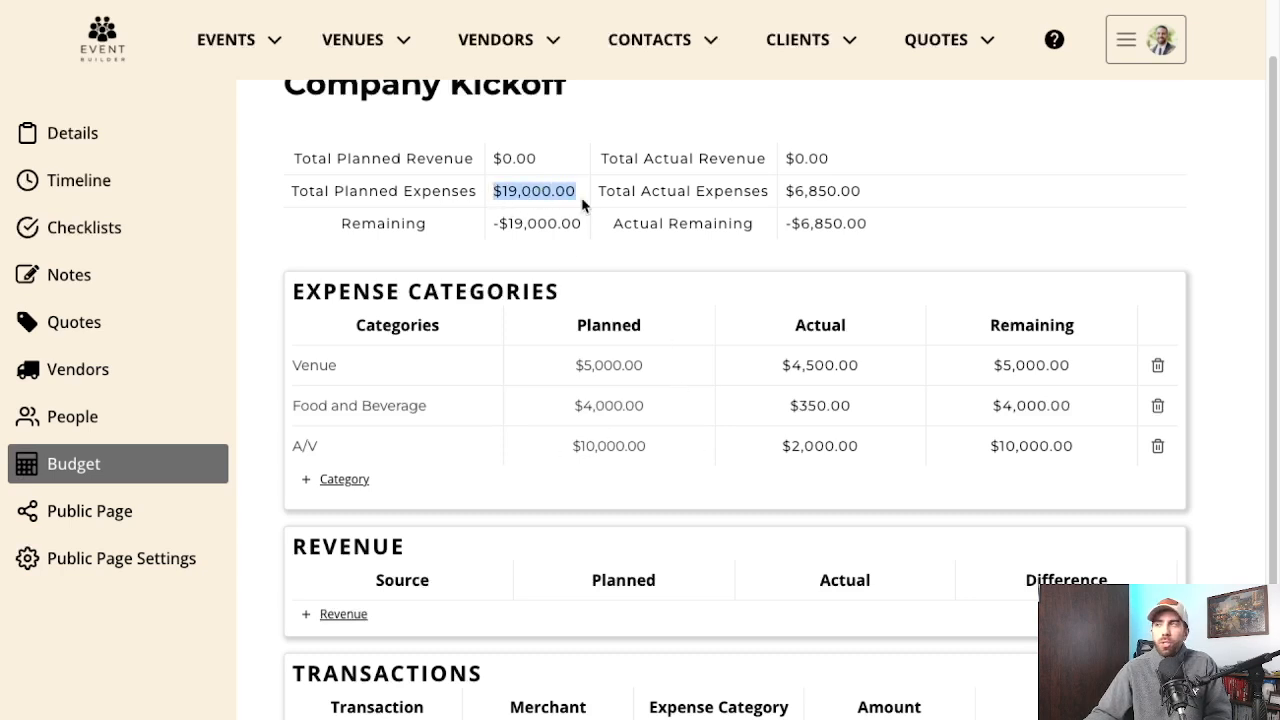
scroll(583, 205, up, 2)
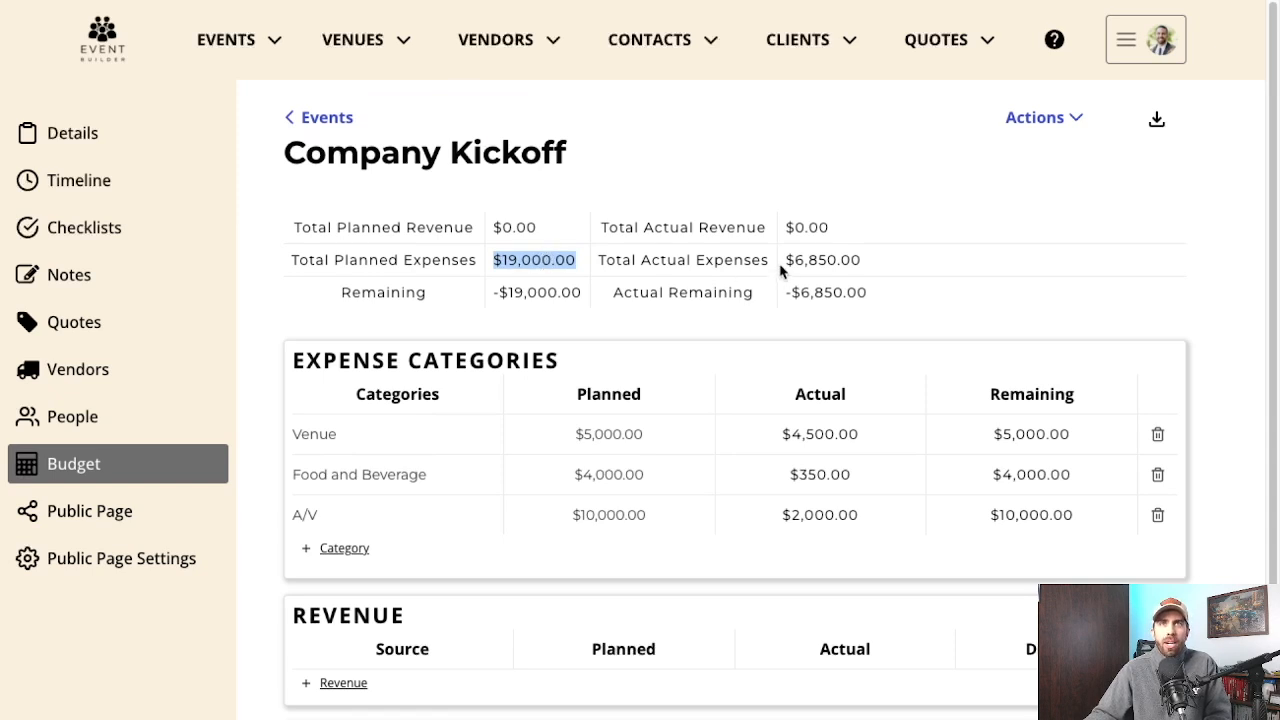
drag(782, 261, 886, 263)
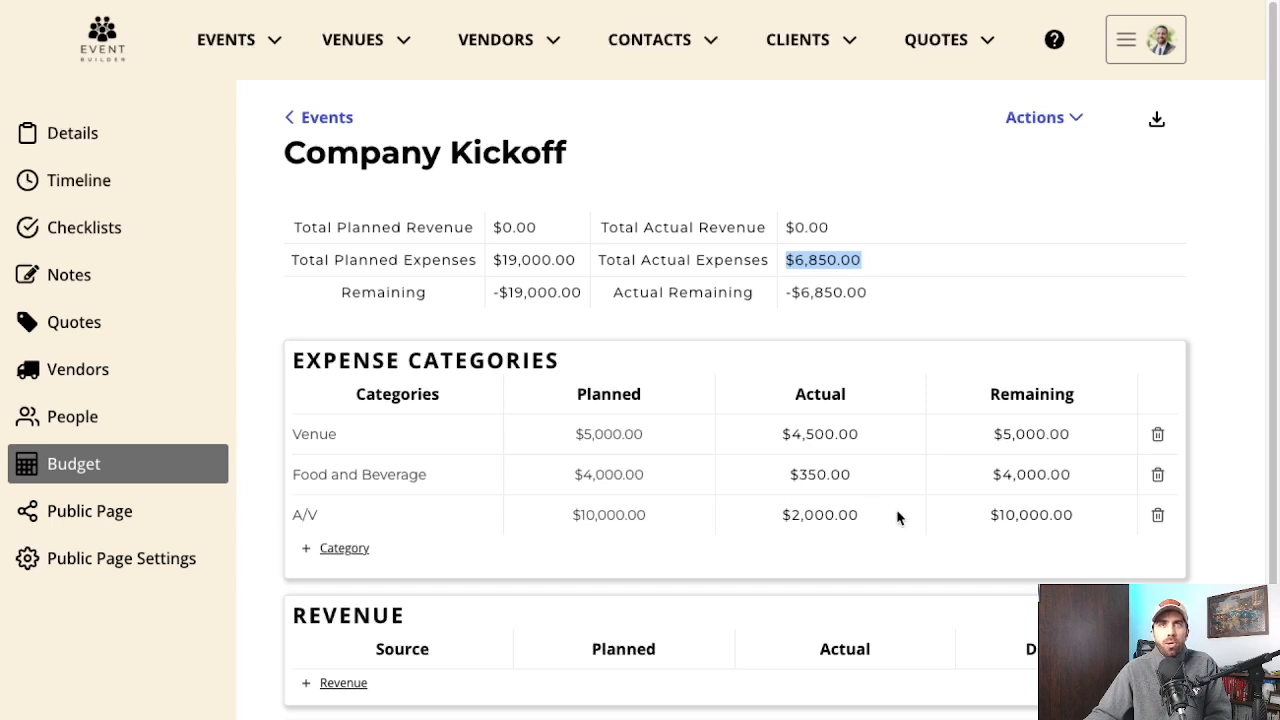
click(787, 260)
drag(787, 260, 894, 271)
click(897, 272)
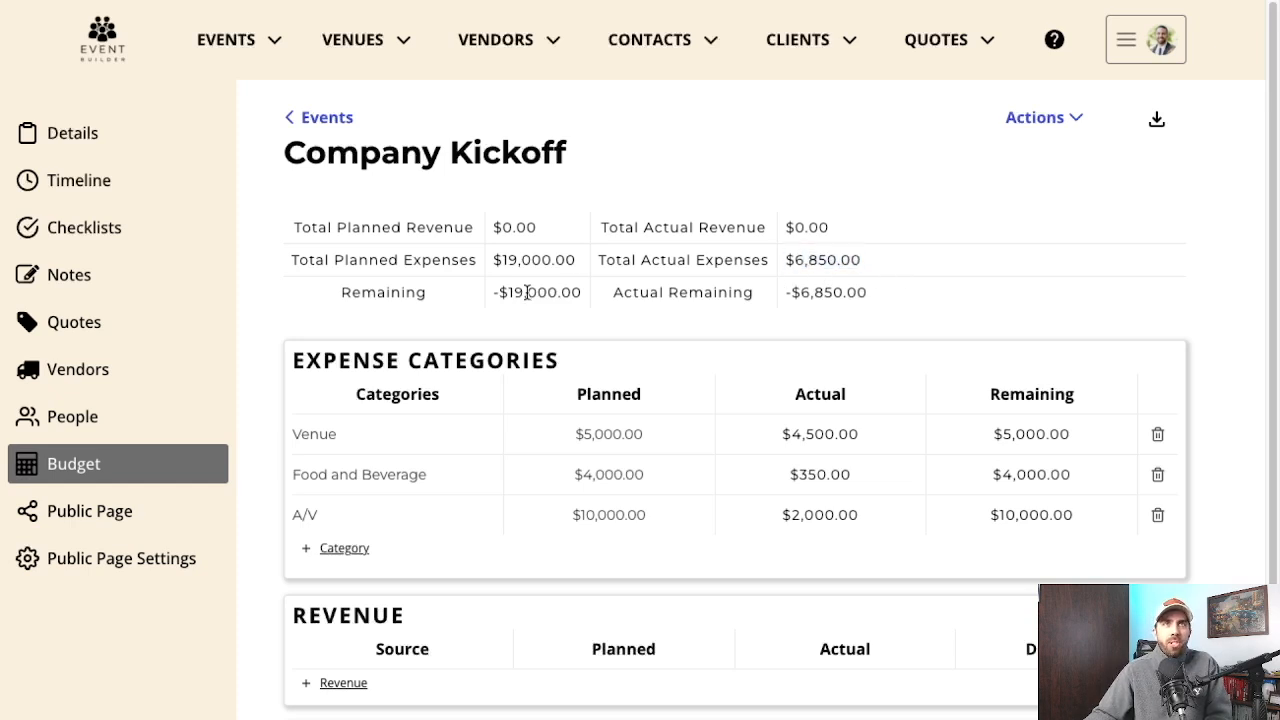
drag(492, 292, 581, 292)
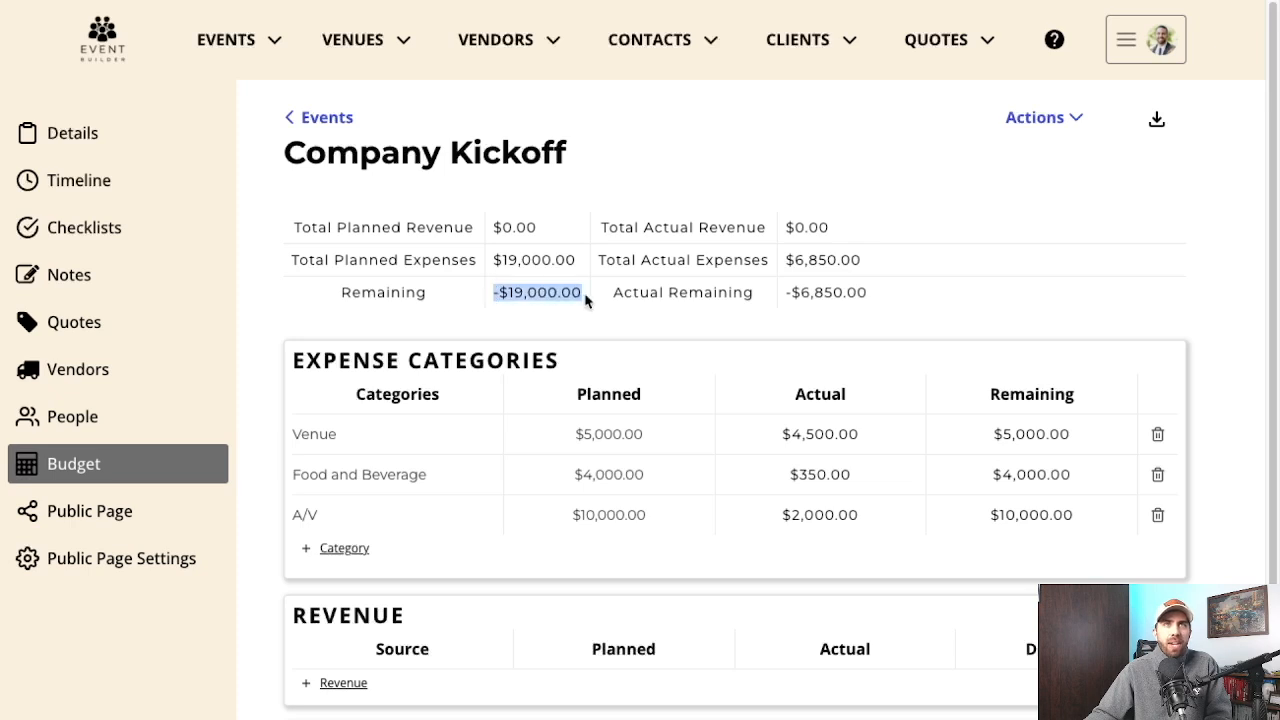
drag(491, 227, 538, 232)
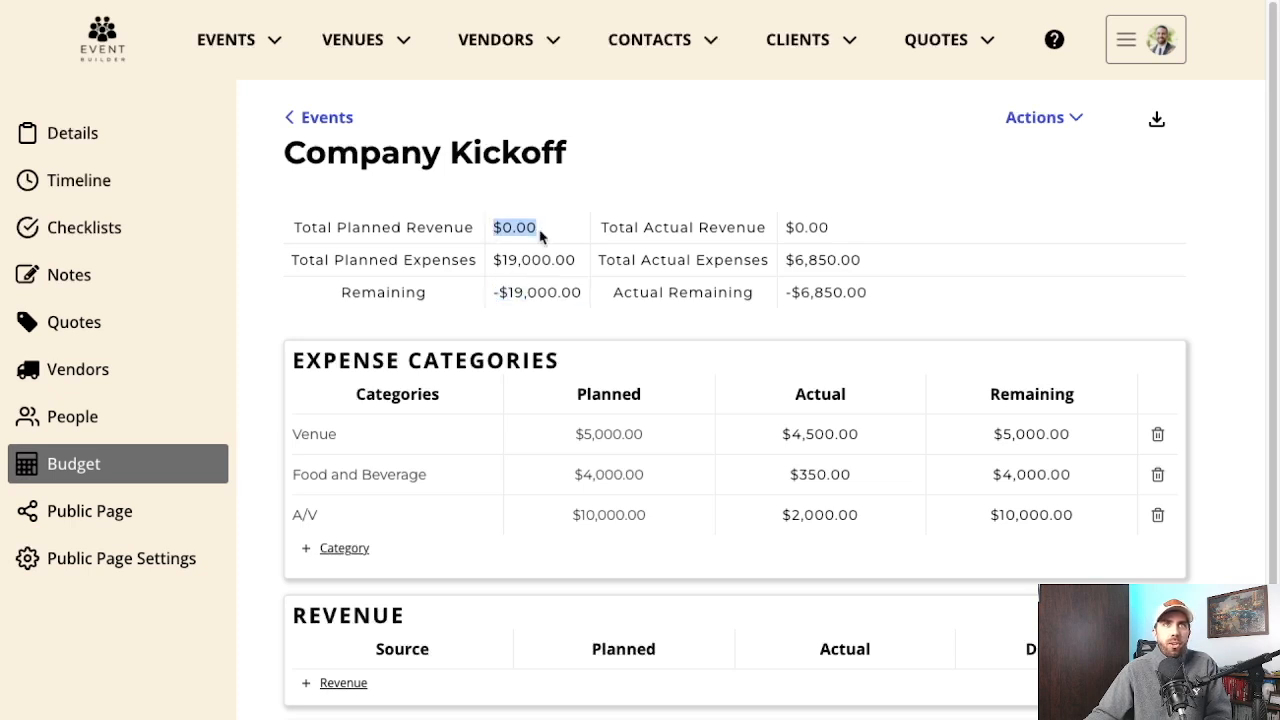
Start a new revenue entry with the source Total Budget and a planned amount of $20,000.
scroll(580, 476, down, 2)
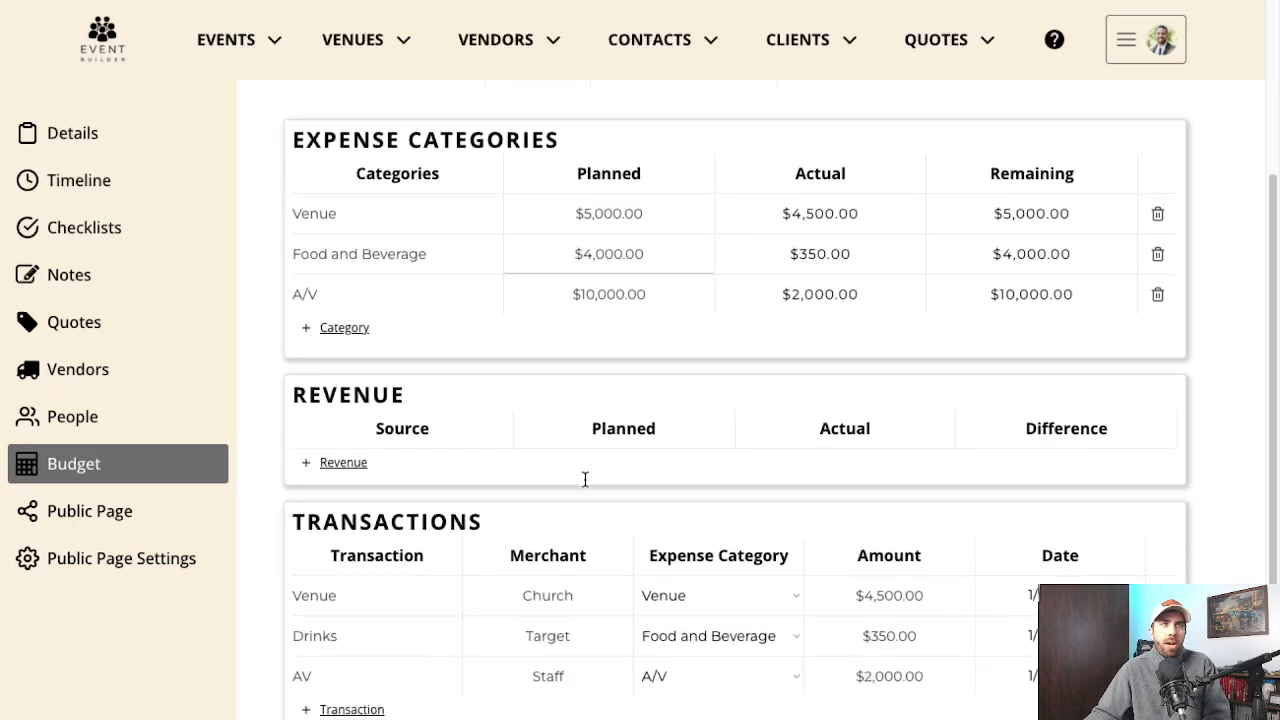
click(343, 462)
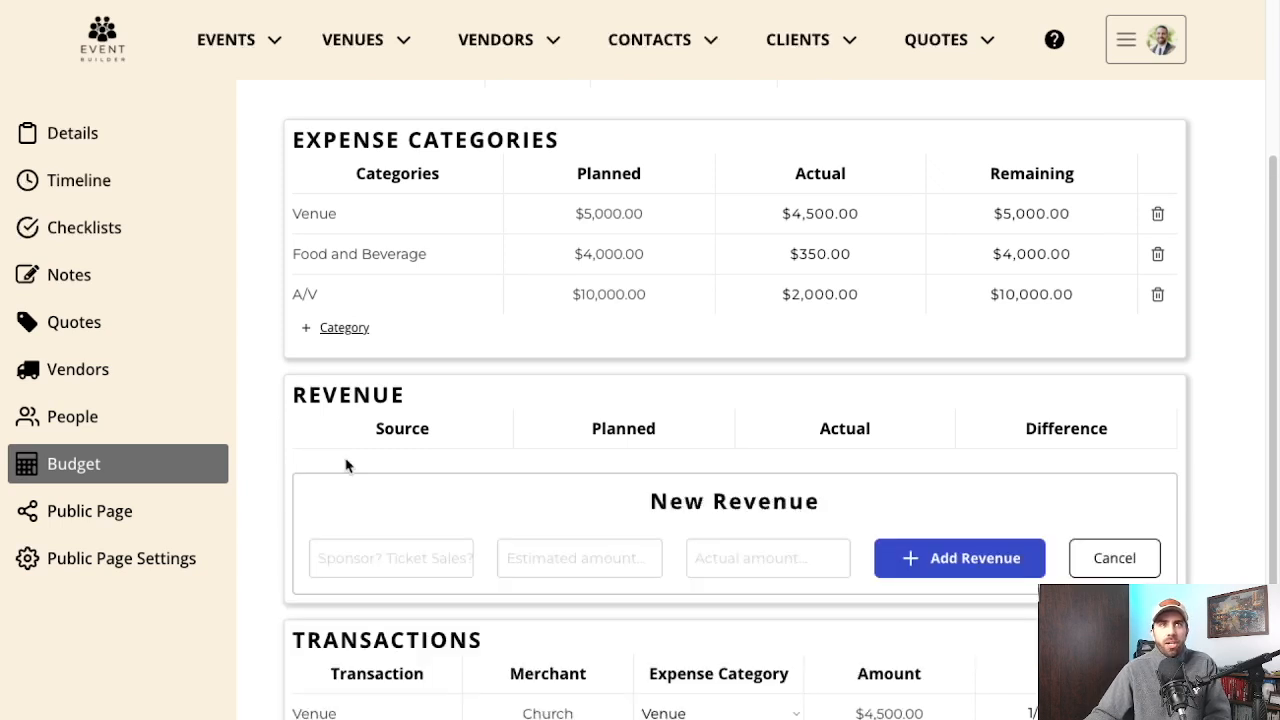
scroll(623, 494, down, 2)
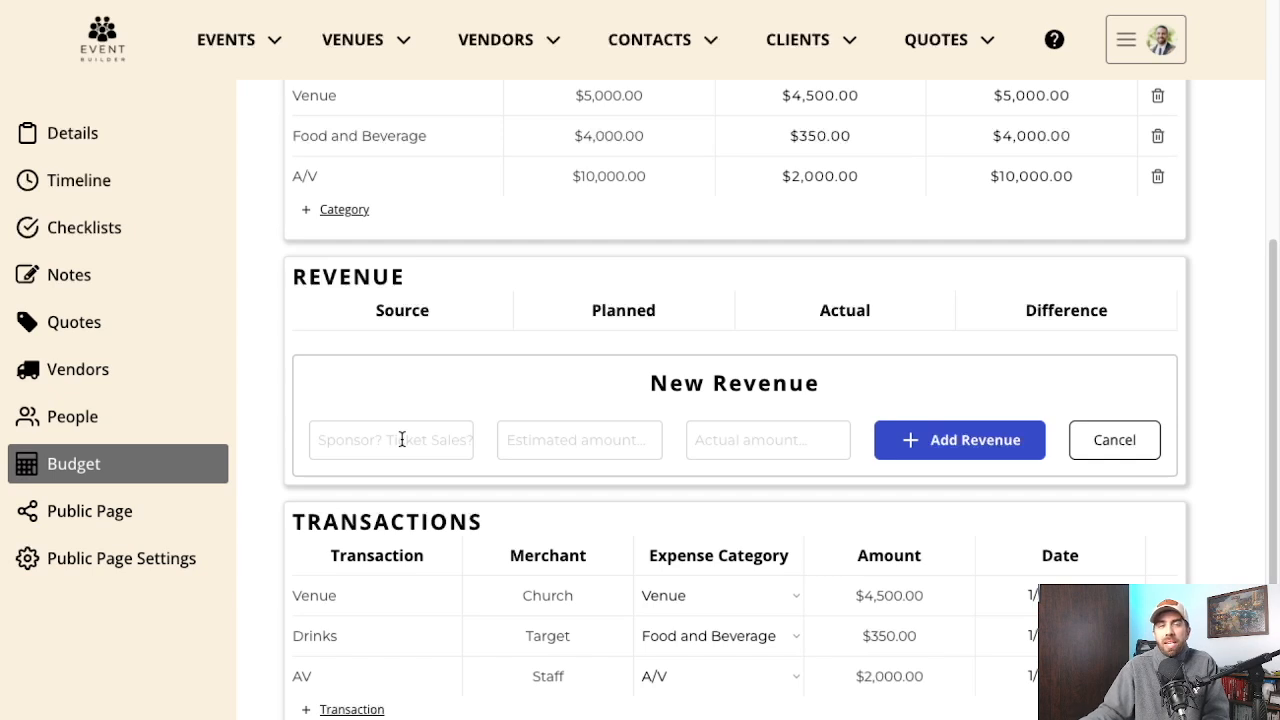
click(402, 439)
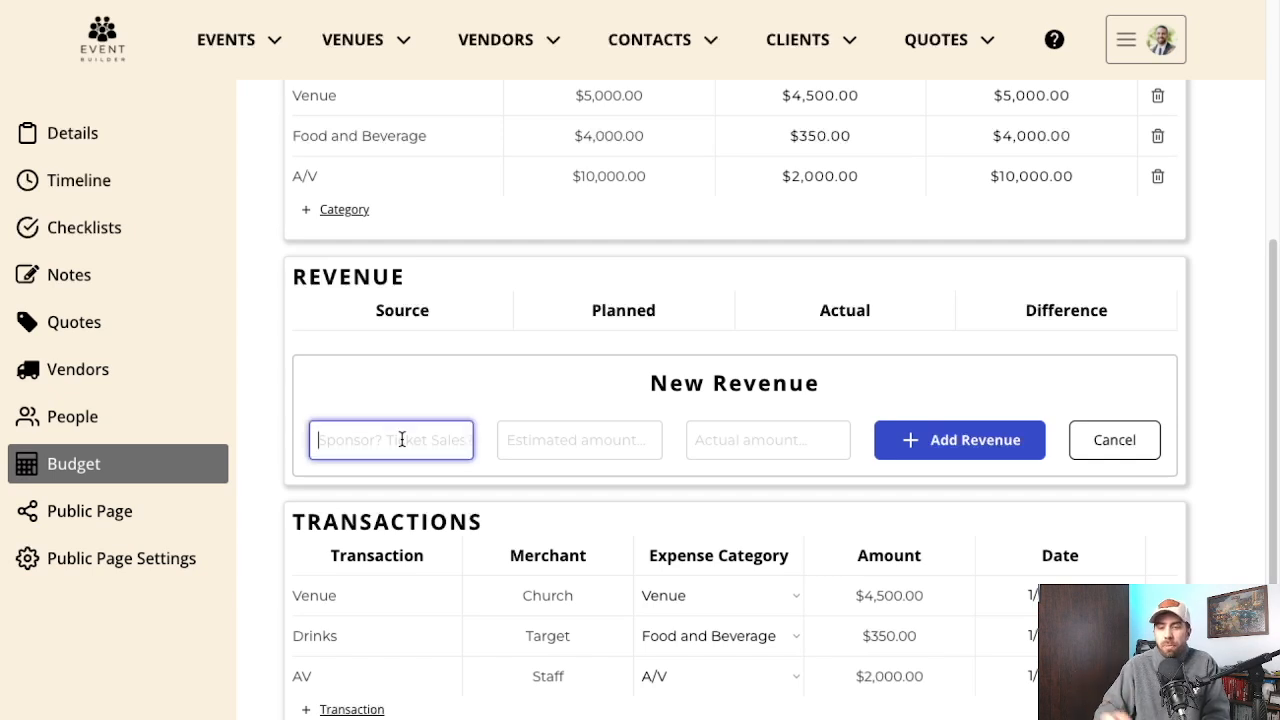
text(2000)
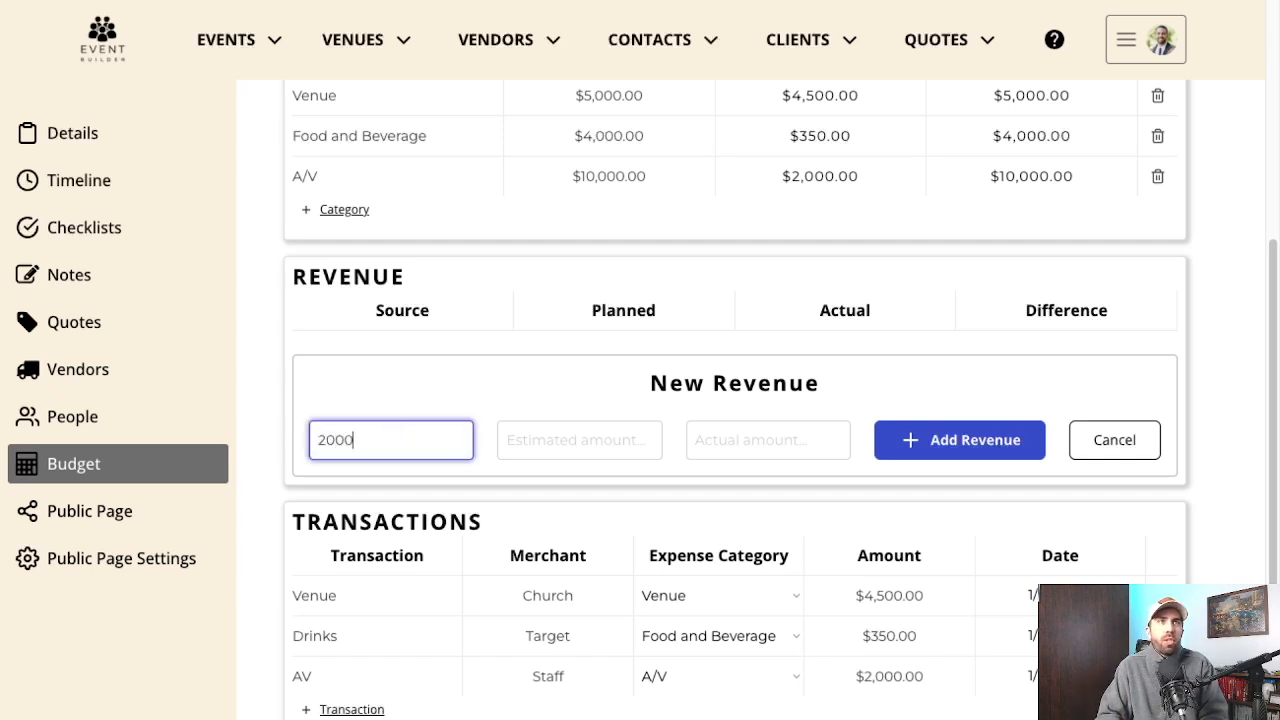
drag(356, 434, 228, 428)
key(ctrl+a)
text(Total bgu)
key(BackSpace)
key(BackSpace)
key(BackSpace)
text(Budget)
key(Tab)
text(20000)
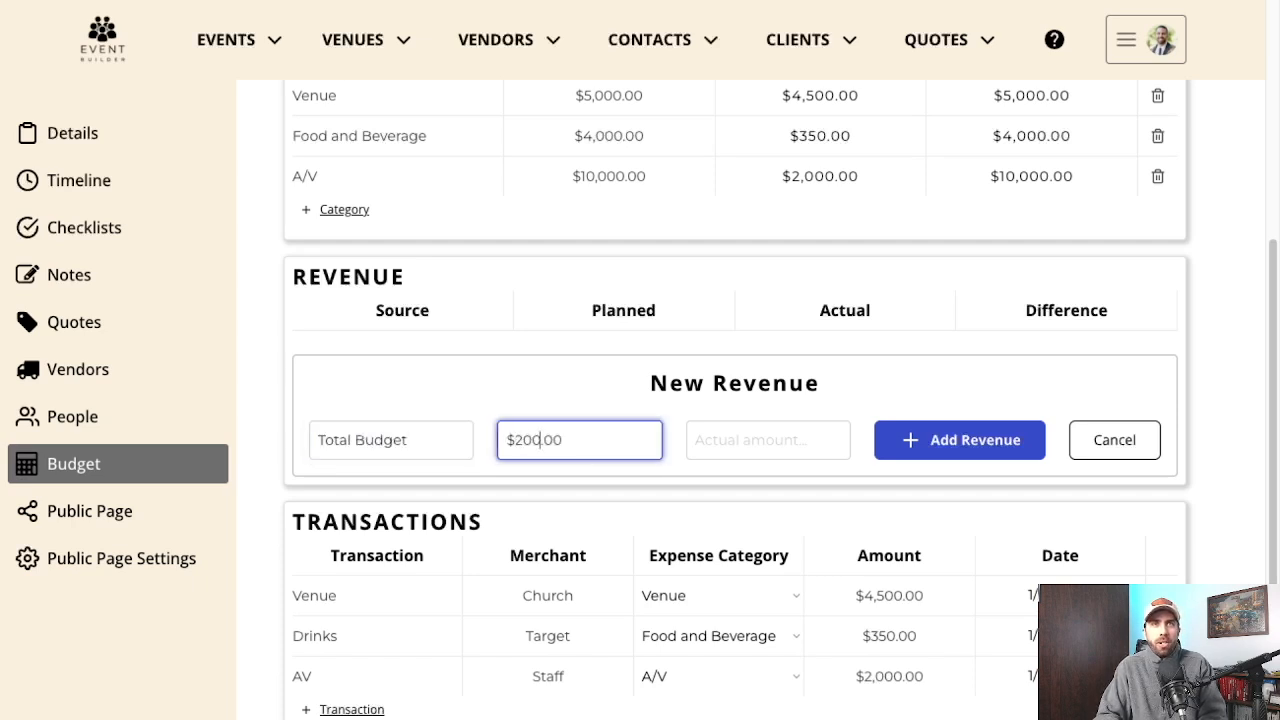
Copy the planned amount of $20,000 into the actual amount and add the Total Budget revenue.
key(ctrl+a)
key(ctrl+c)
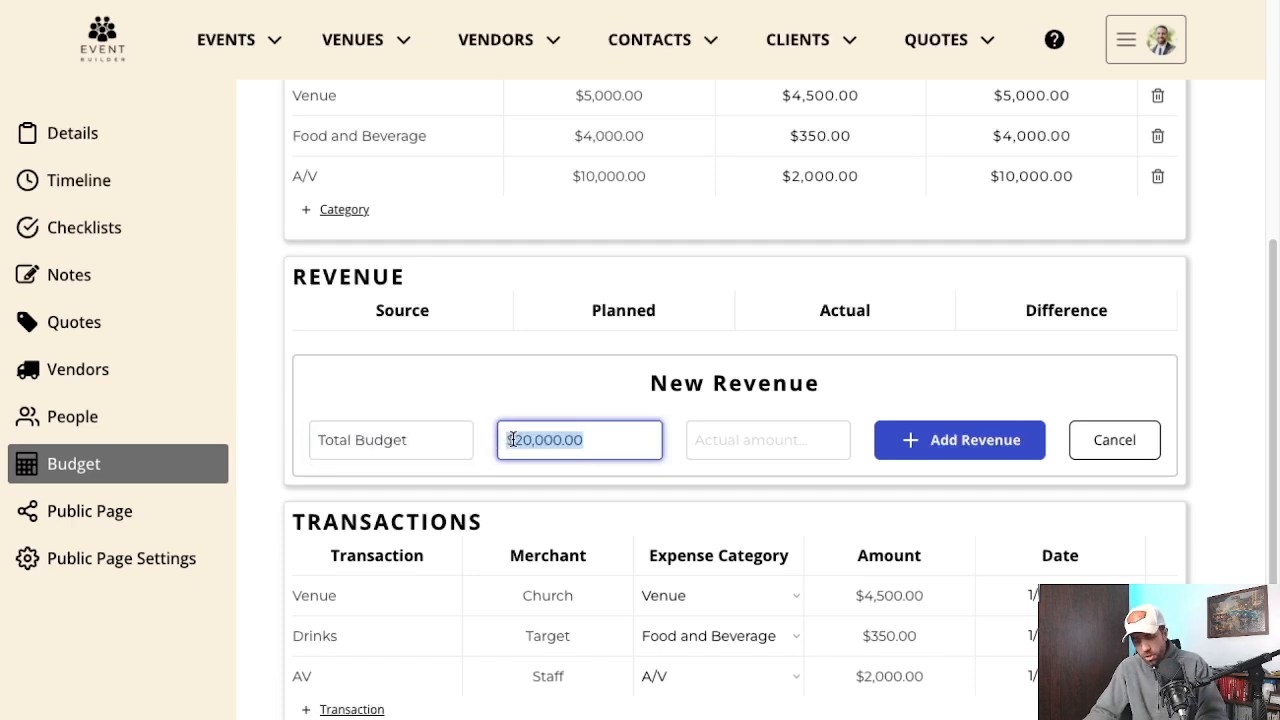
click(795, 438)
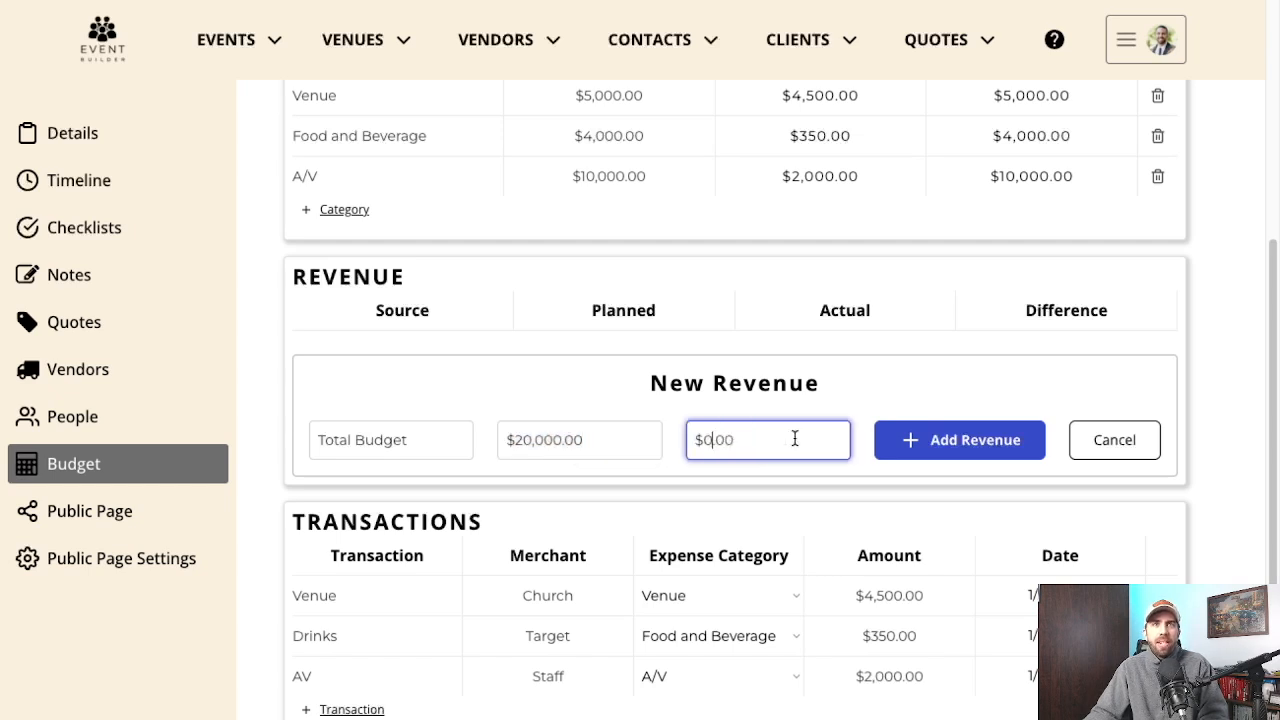
key(ctrl+v)
click(960, 440)
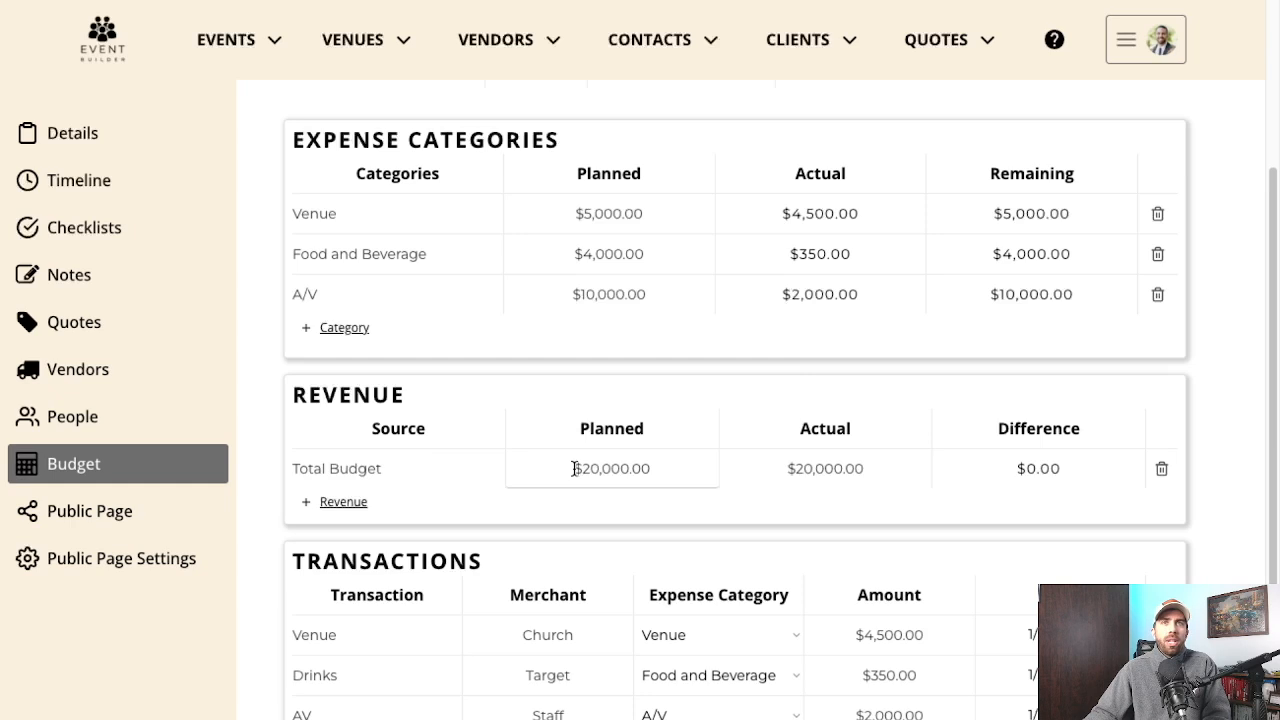
Examine the summary's planned remaining amount, total actual revenue, total actual expenses and actual remaining amount.
scroll(836, 464, up, 3)
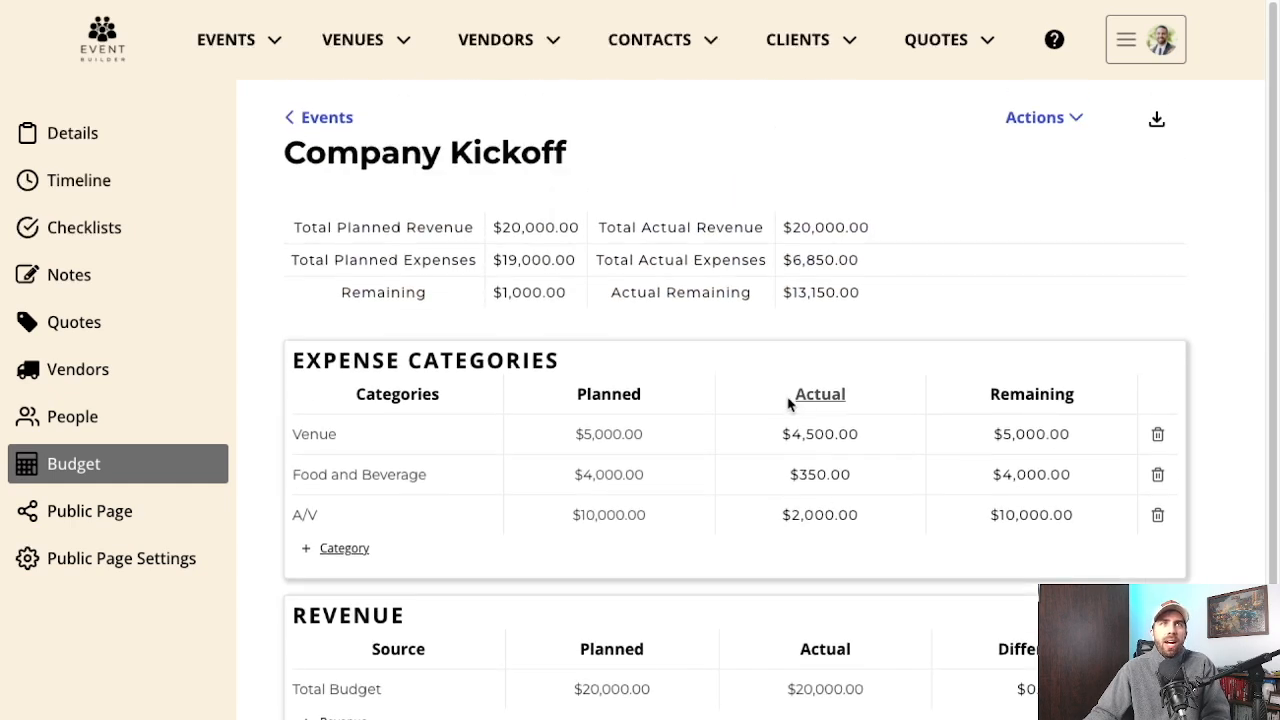
drag(491, 290, 580, 306)
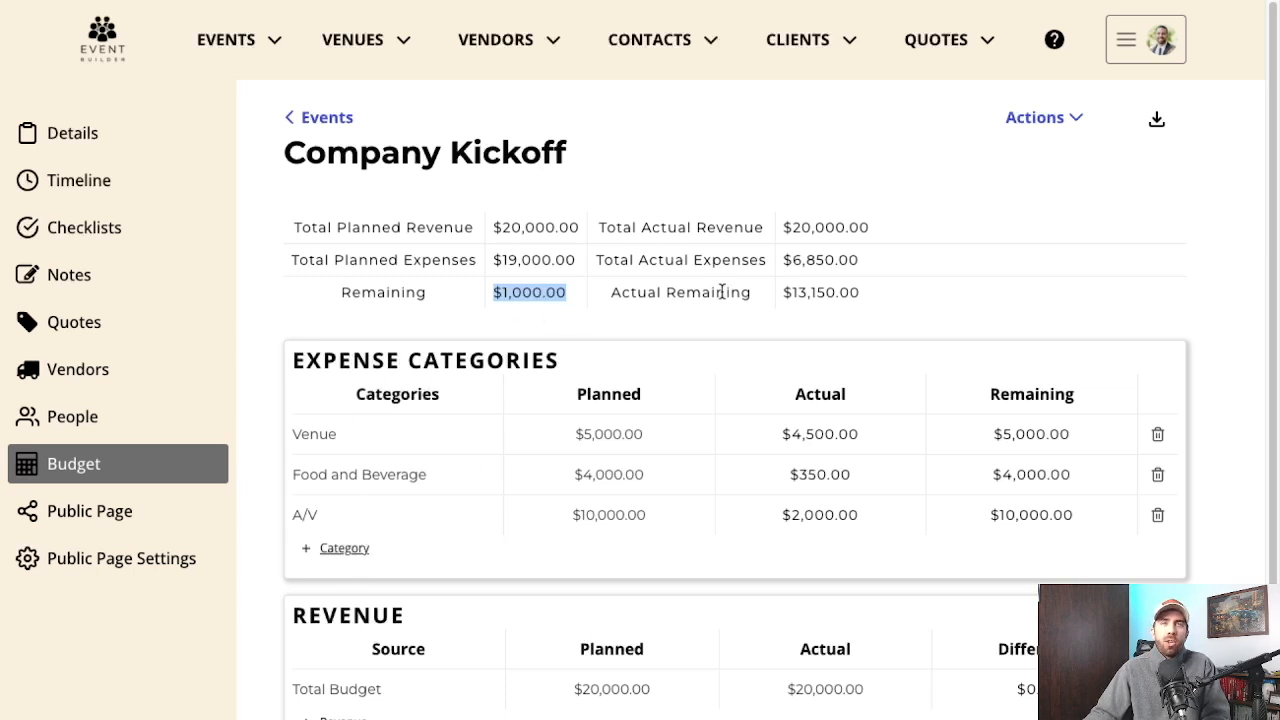
drag(596, 227, 928, 230)
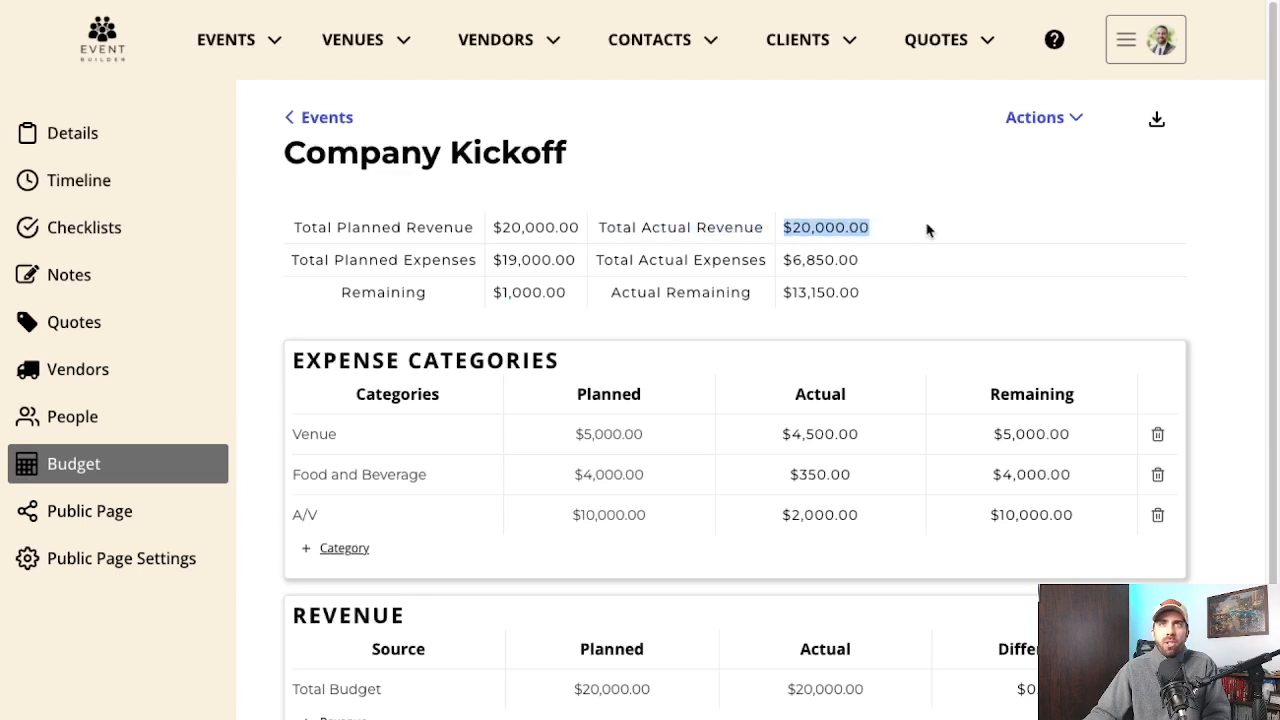
drag(783, 260, 889, 258)
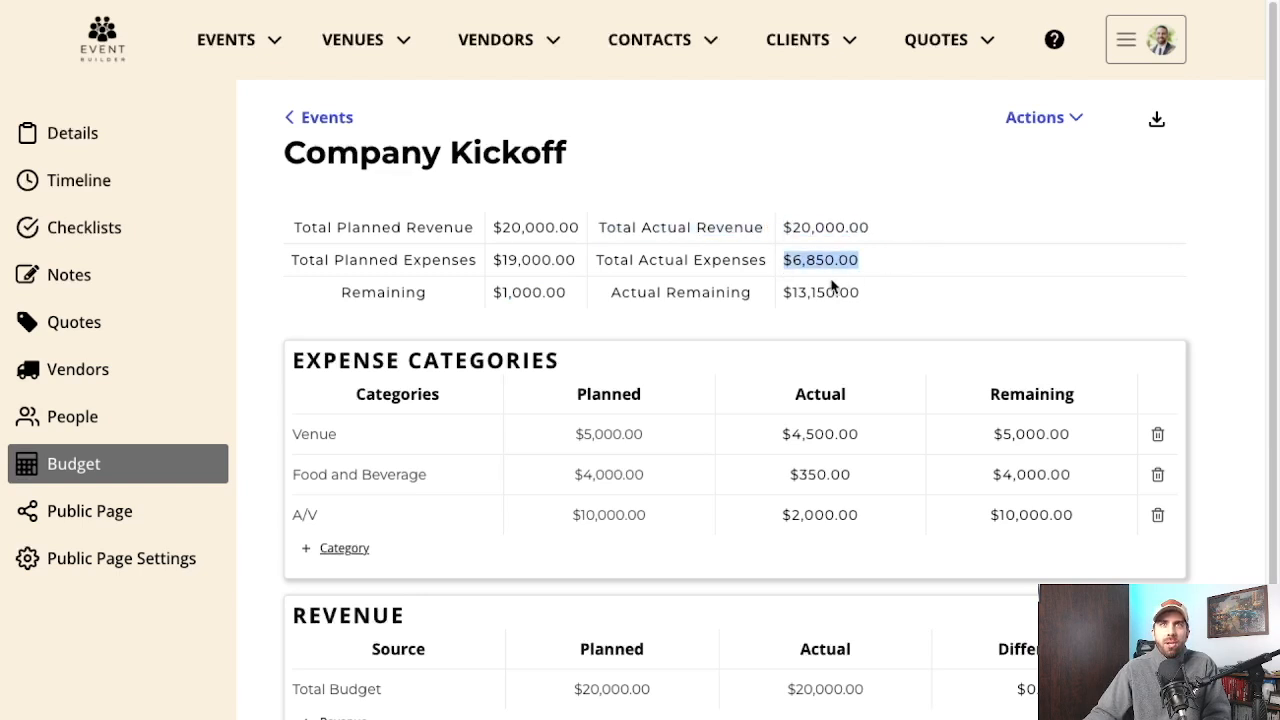
drag(785, 292, 912, 298)
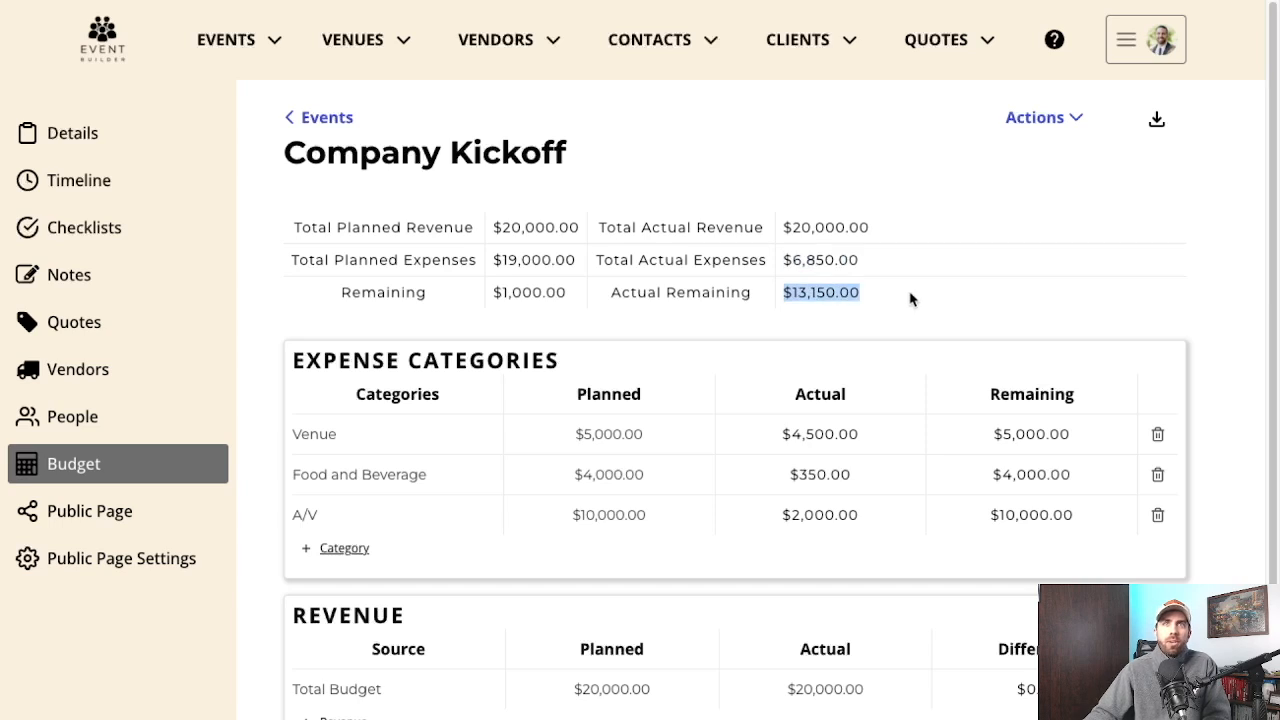
click(812, 291)
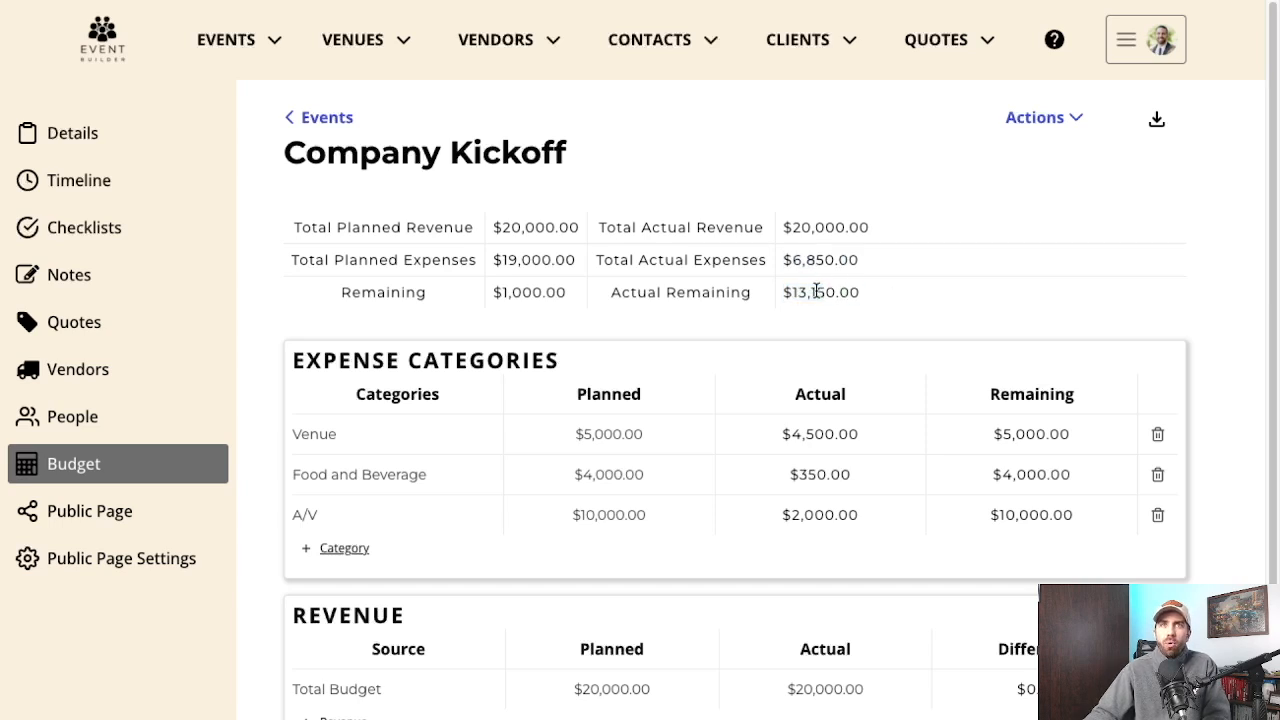
Delete the Total Budget revenue entry.
scroll(790, 480, down, 1)
scroll(514, 634, down, 1)
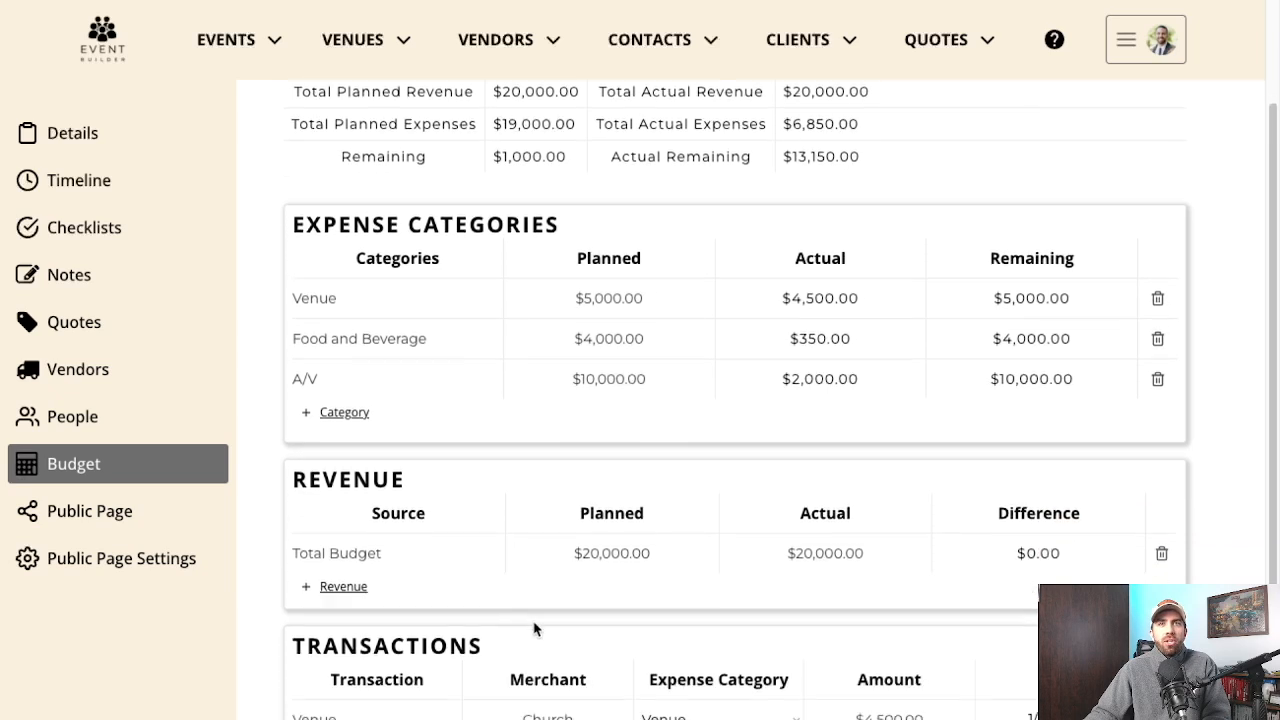
click(340, 584)
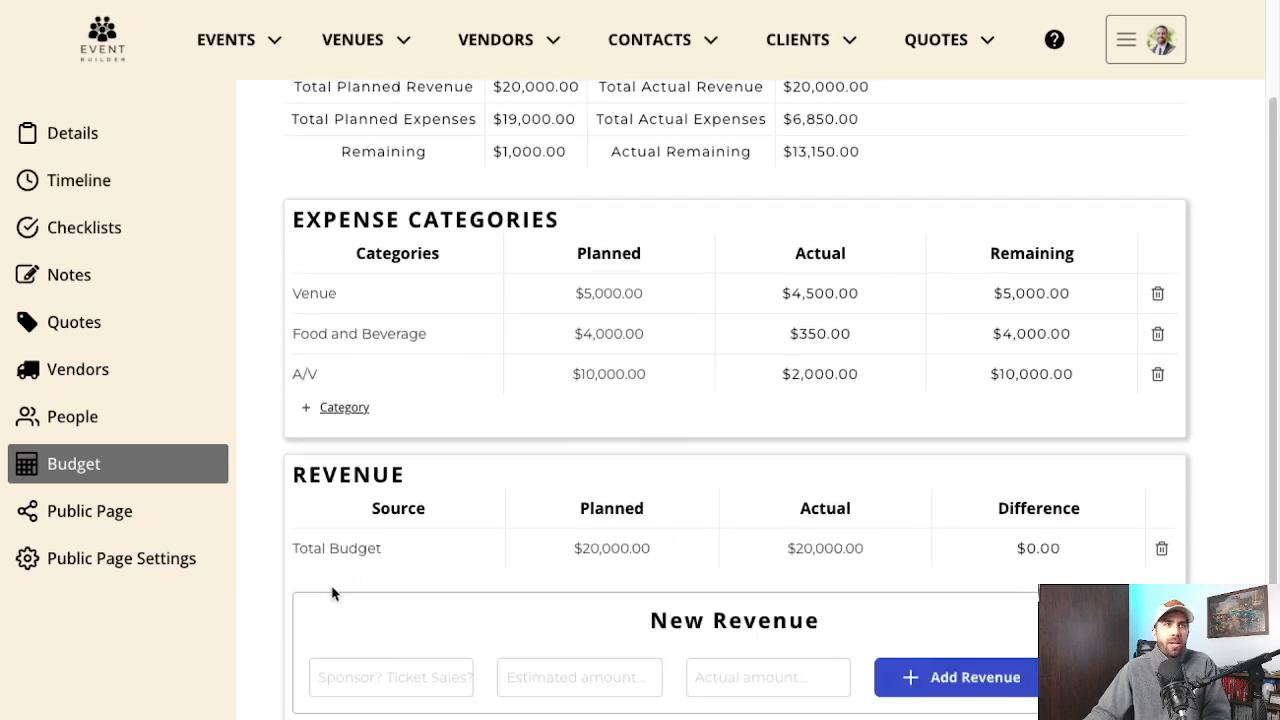
scroll(467, 600, down, 1)
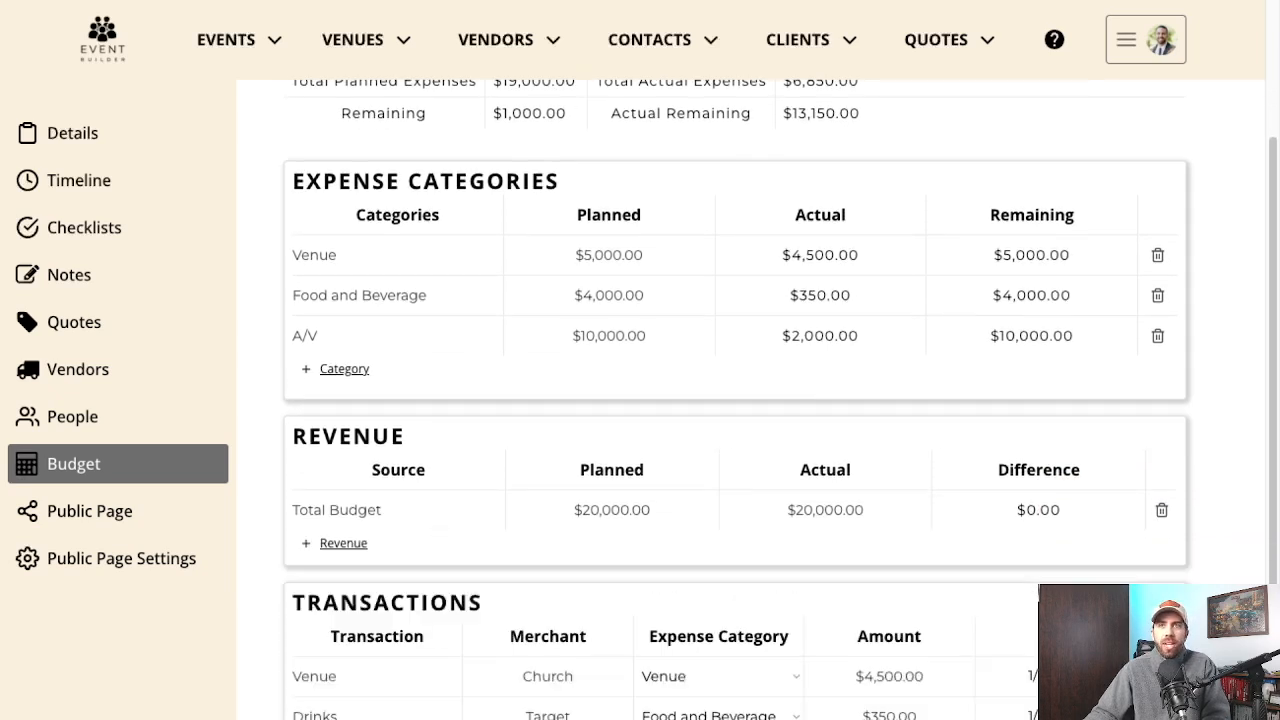
click(1158, 516)
Add a Ticket Sales revenue entry with a planned amount of $20,000 and an actual amount of $10,000.
click(343, 505)
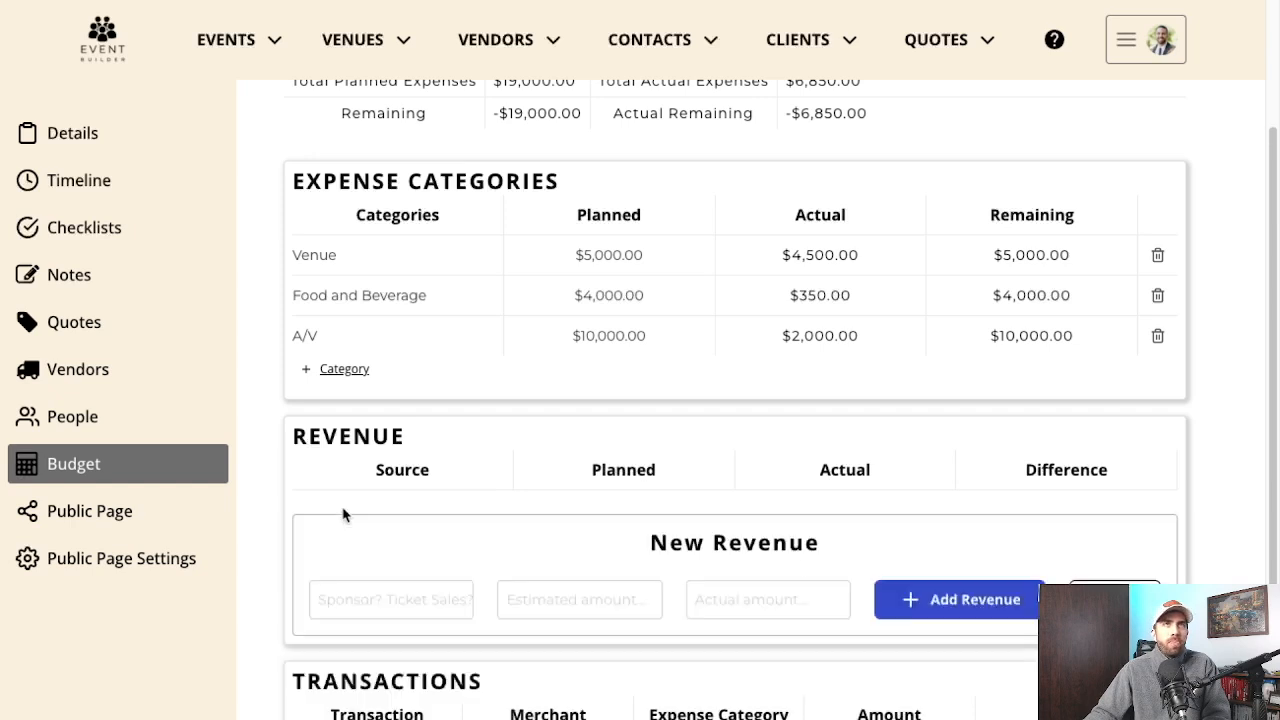
click(391, 586)
text(Ticket Sales)
key(Tab)
text(20,00)
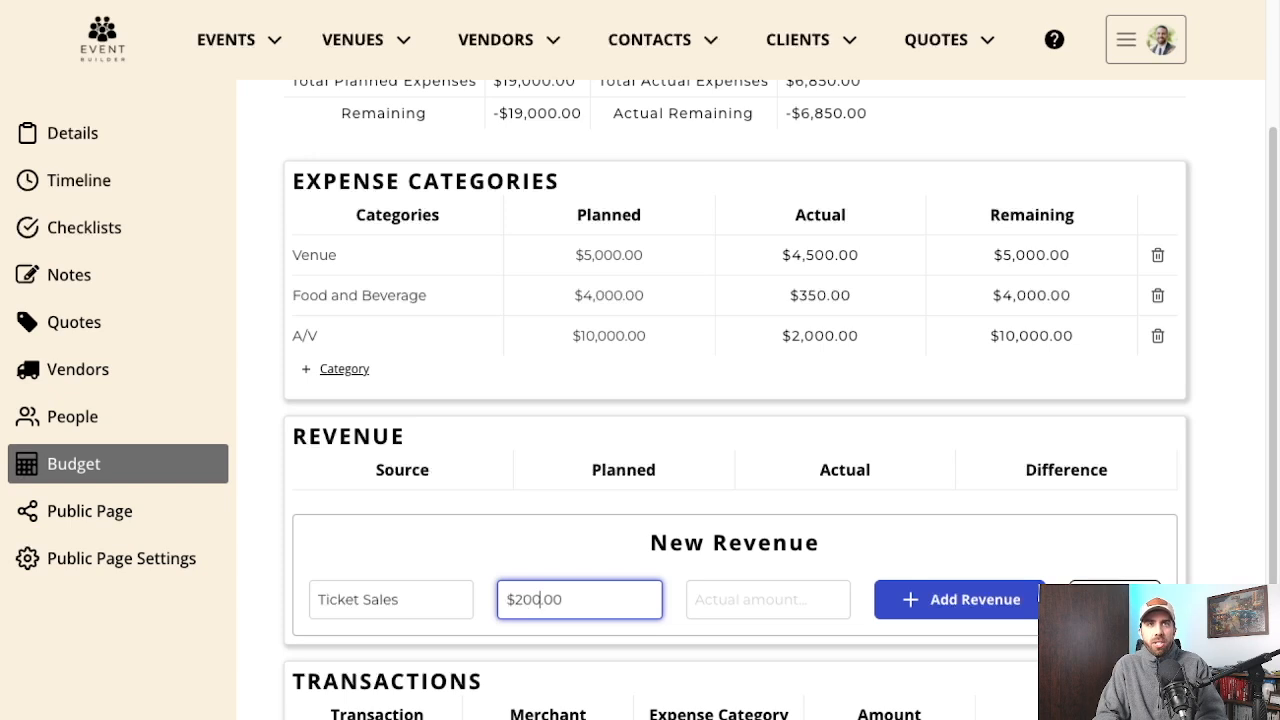
text(0)
key(Tab)
text(0)
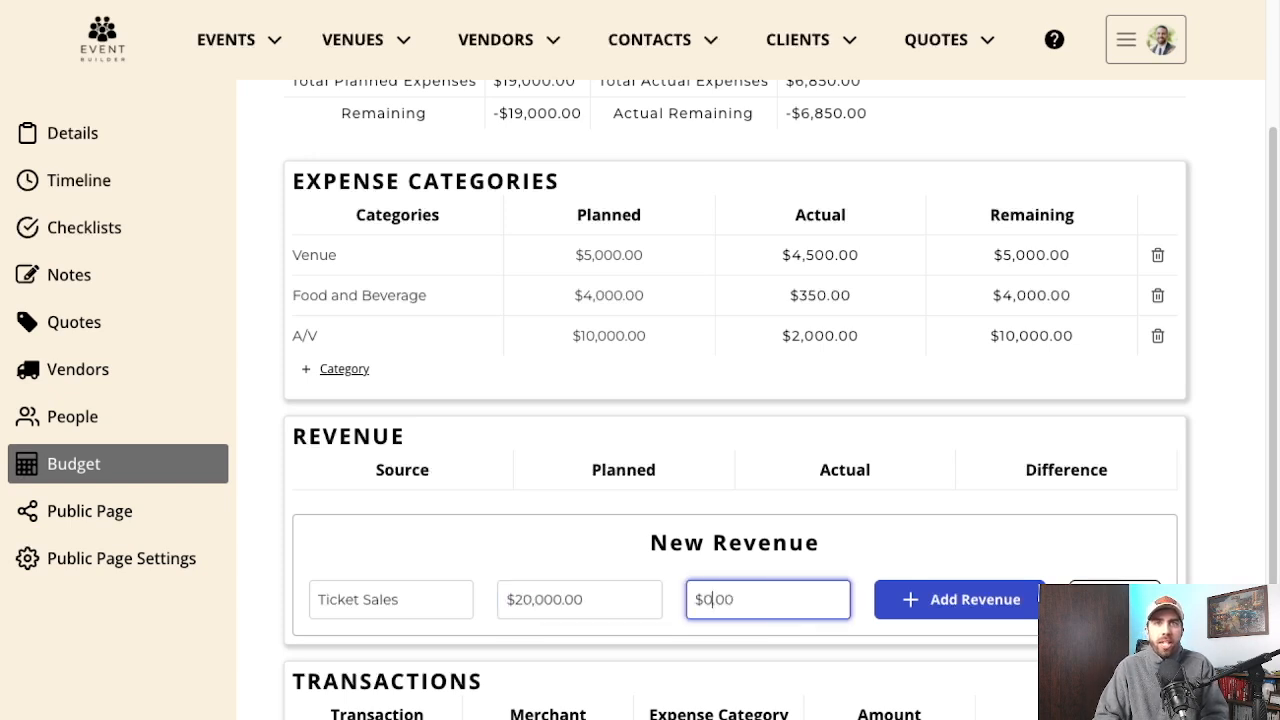
text(10000)
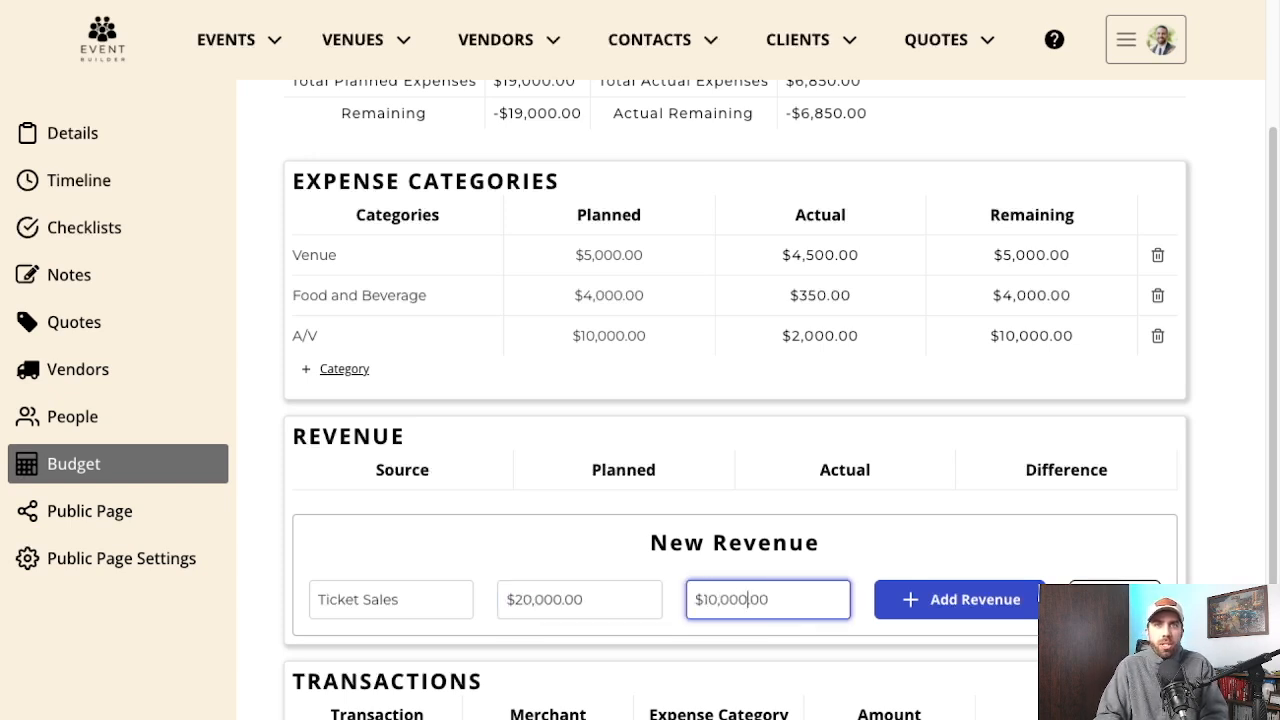
click(963, 600)
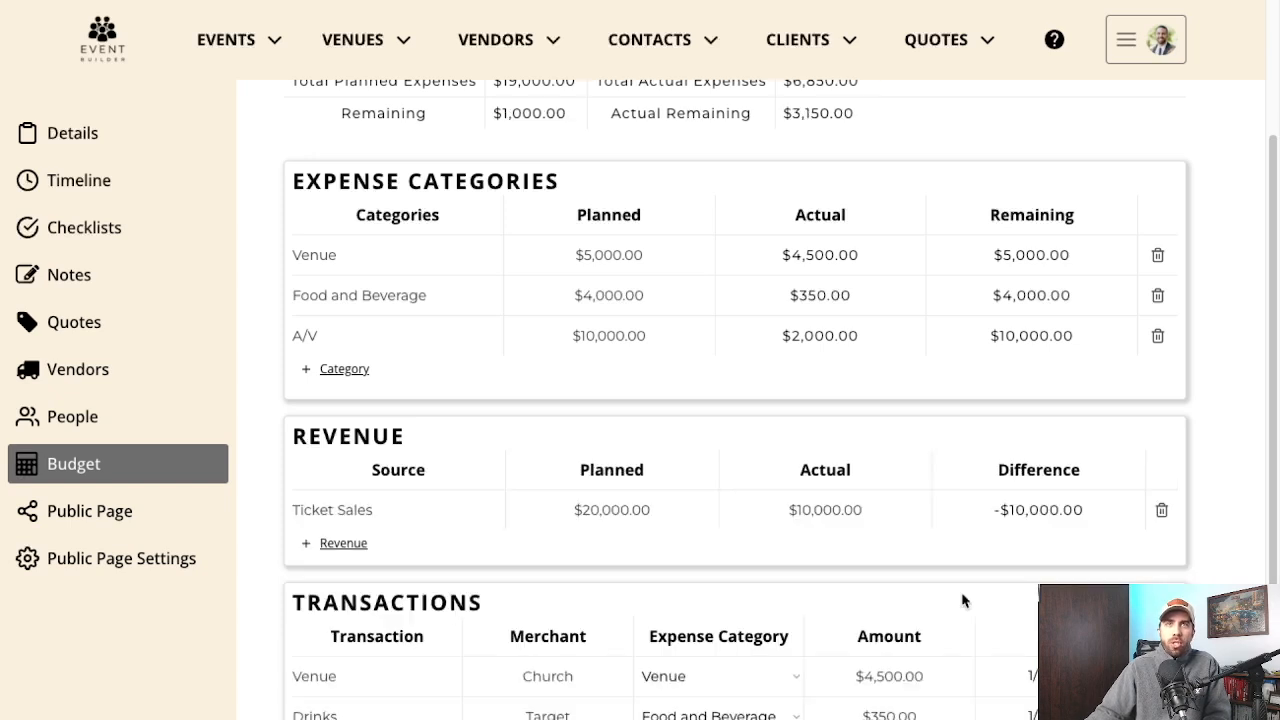
Set the actual amount of the Ticket Sales revenue to $15,000 and check its difference from the planned amount.
click(880, 508)
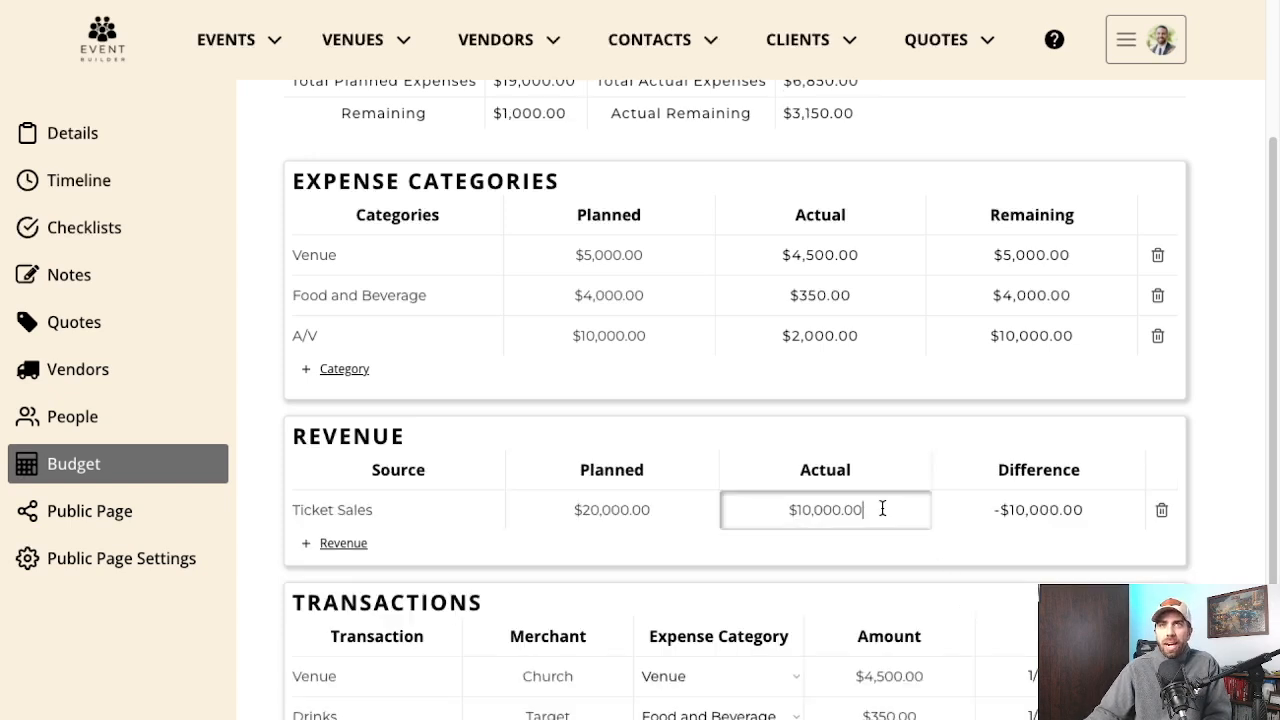
drag(880, 508, 758, 507)
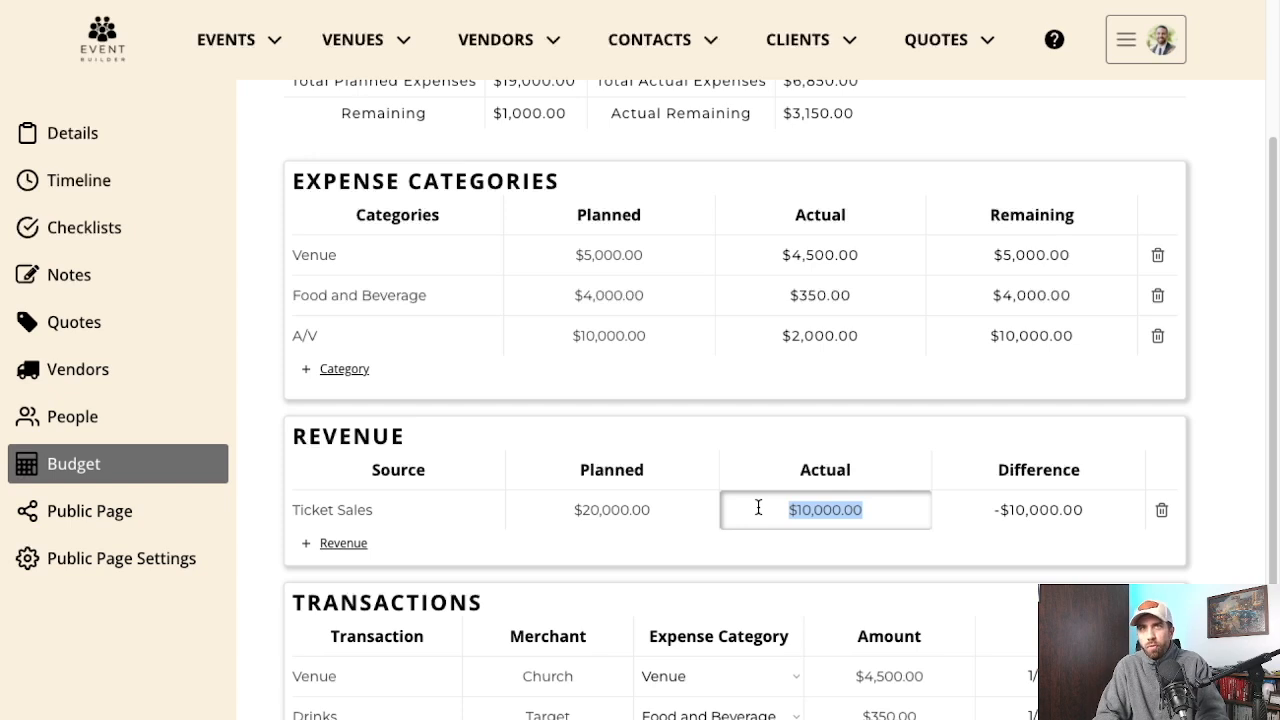
text(15000)
key(Return)
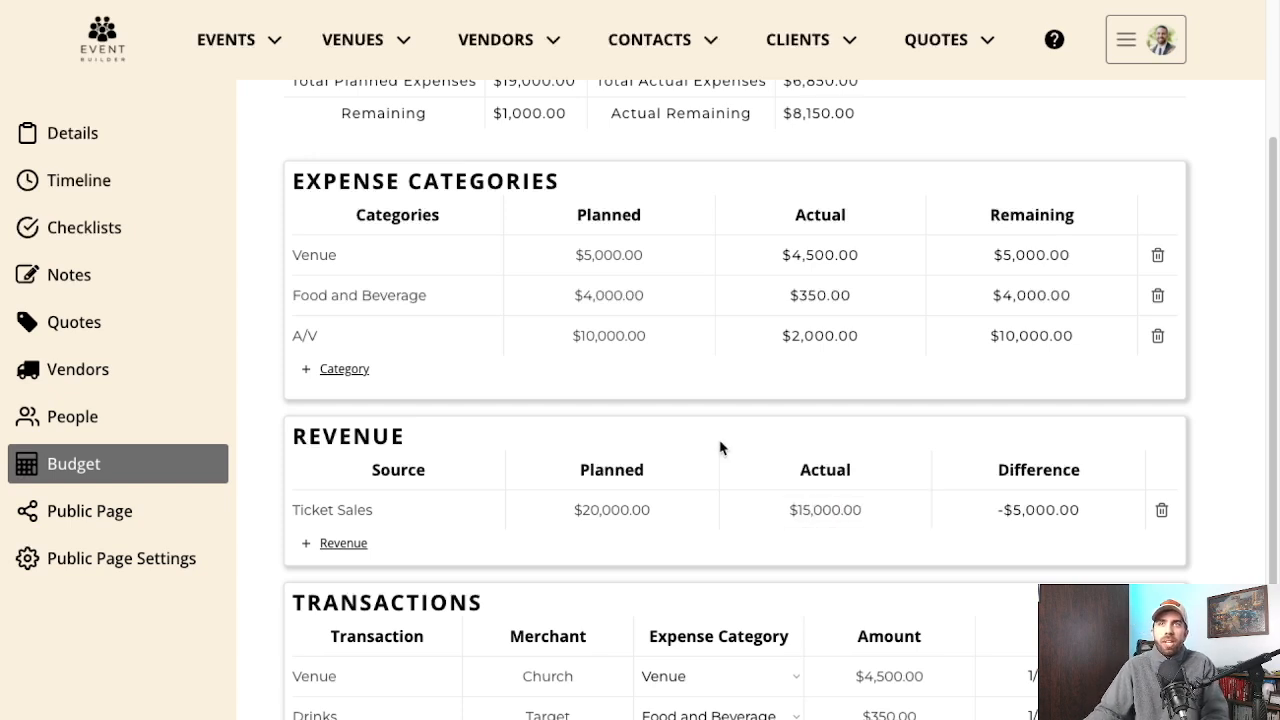
drag(997, 515, 1088, 520)
click(1087, 517)
Add a Sponsors revenue entry with a planned amount of $10,000 and an actual amount of $5,000.
click(344, 547)
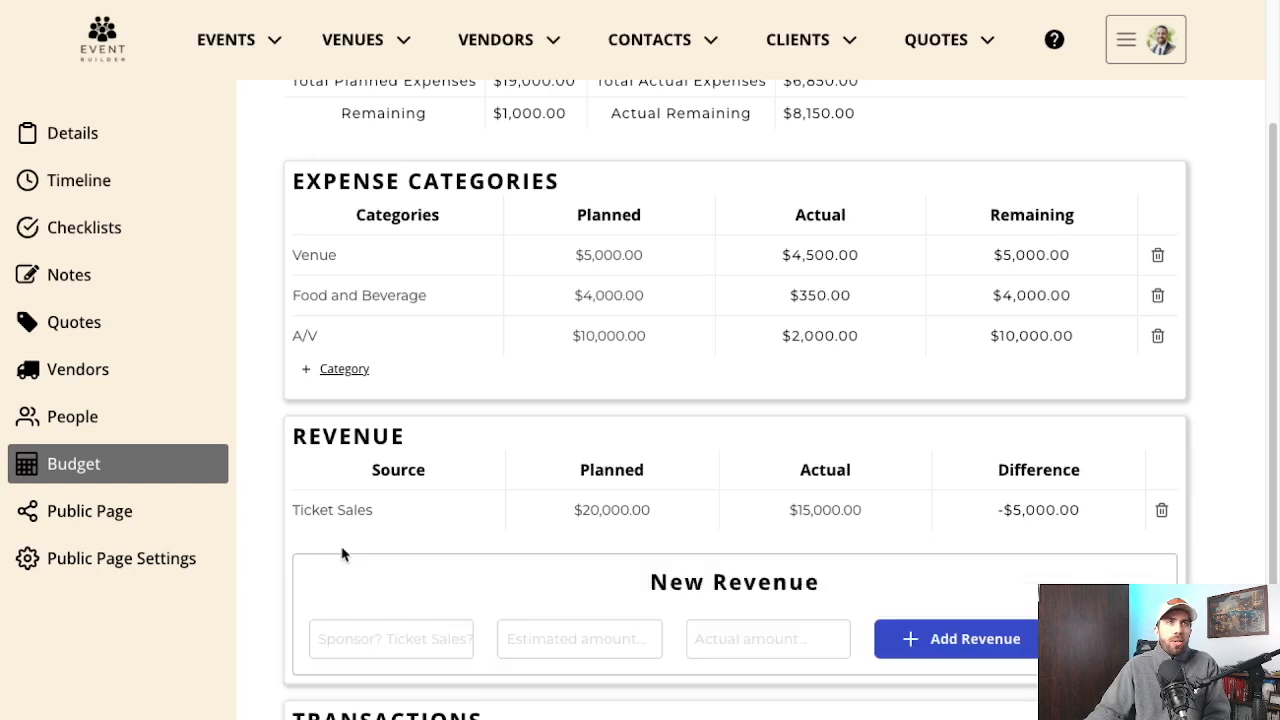
click(398, 646)
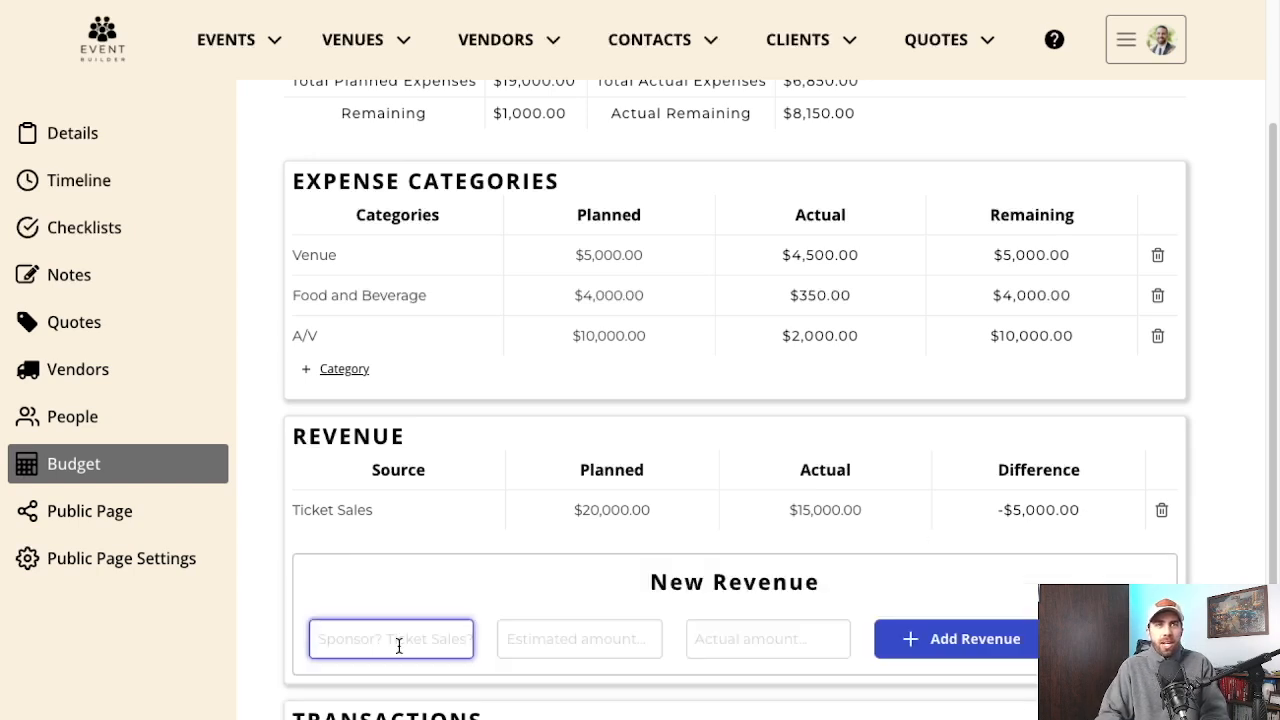
text(Sponsors)
key(Tab)
text(10000)
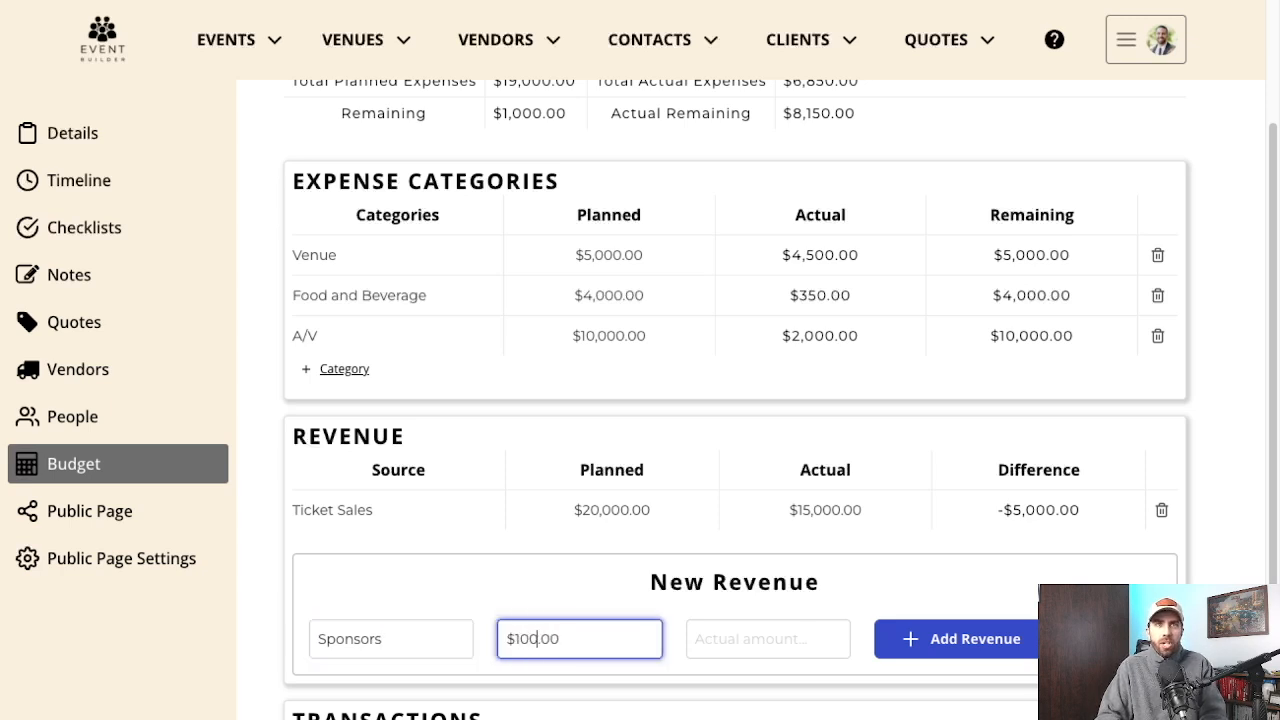
key(Tab)
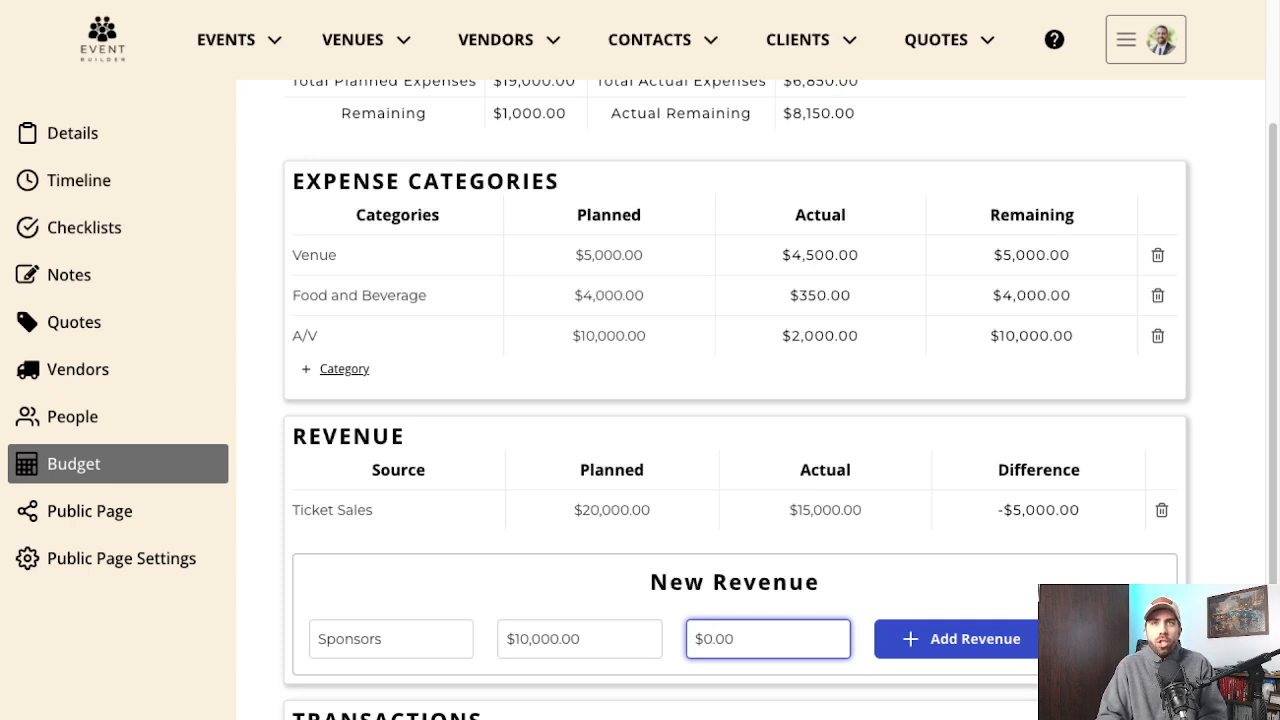
text(5000)
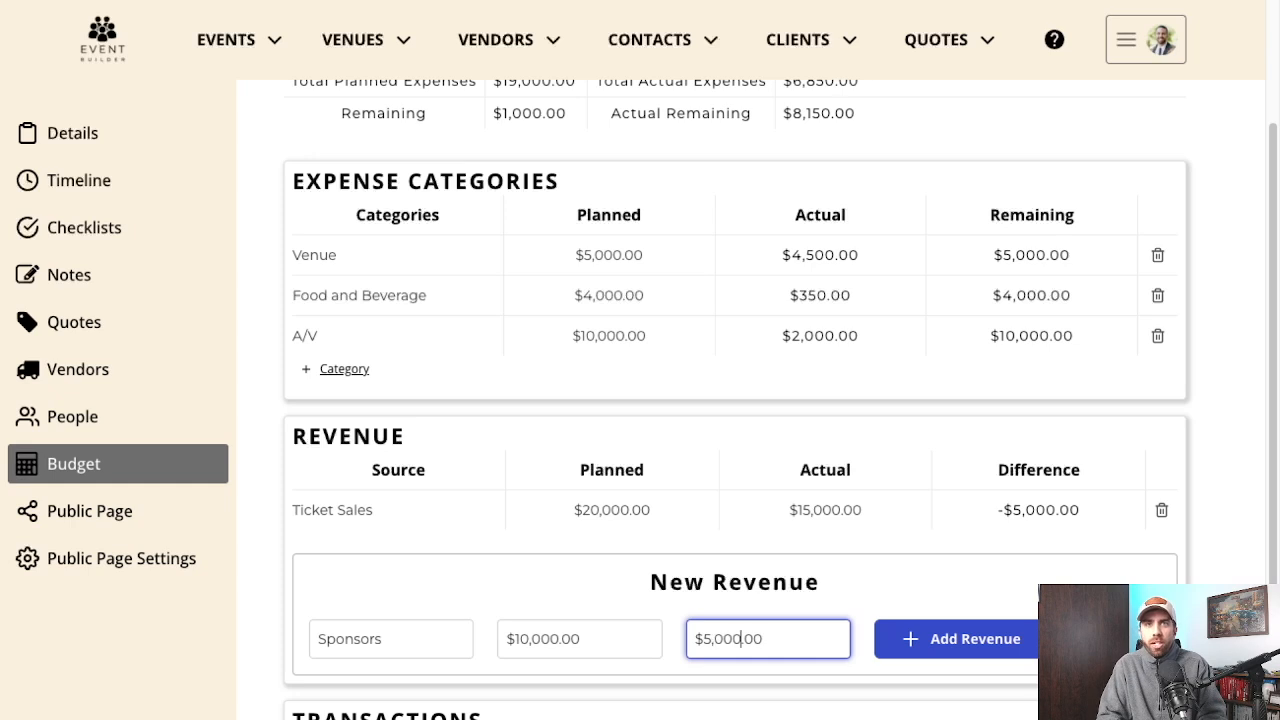
click(878, 652)
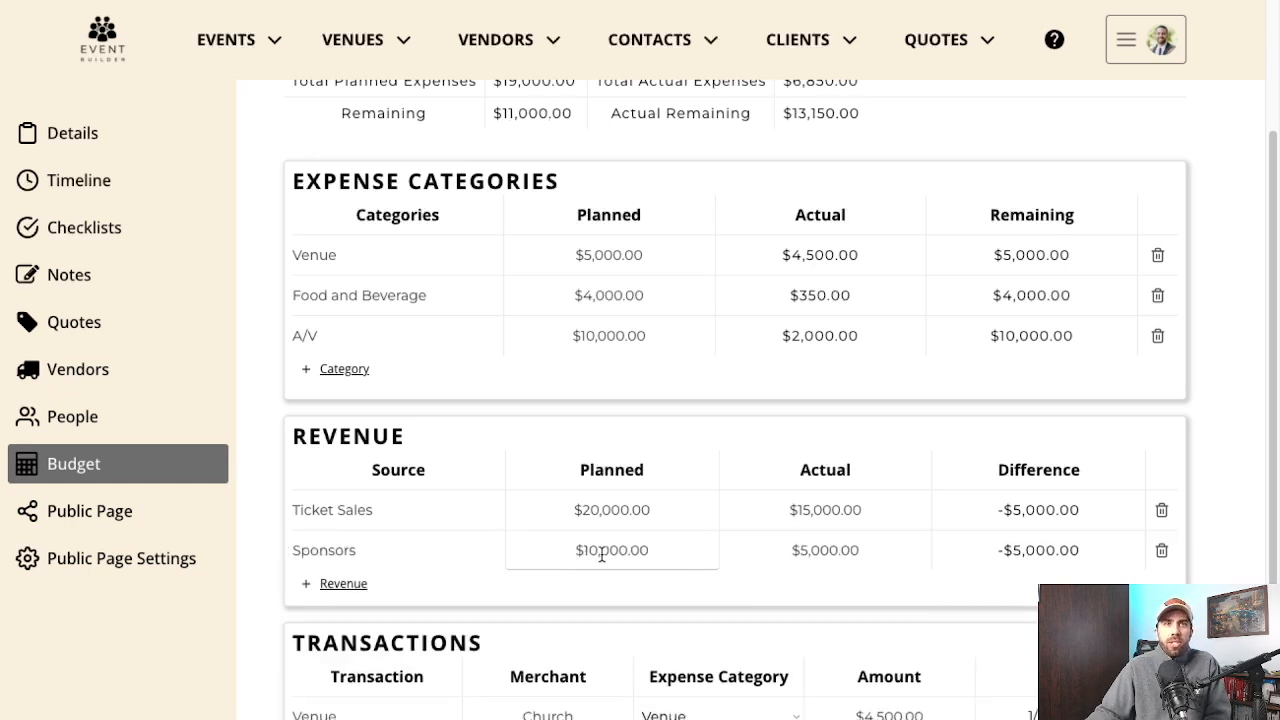
Examine the Sponsors revenue row and the summary's total actual revenue, total actual expenses and actual remaining amount.
drag(566, 549, 1130, 552)
scroll(1078, 527, up, 3)
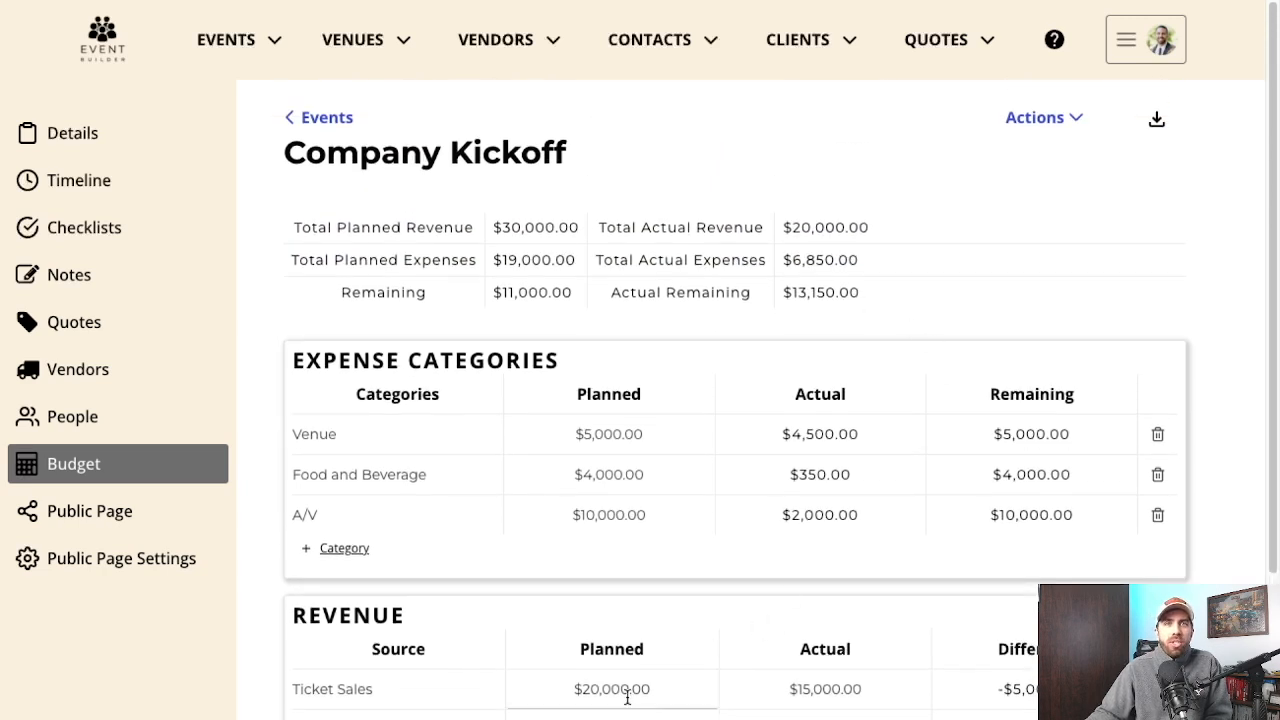
drag(776, 228, 896, 268)
click(873, 229)
drag(782, 292, 926, 293)
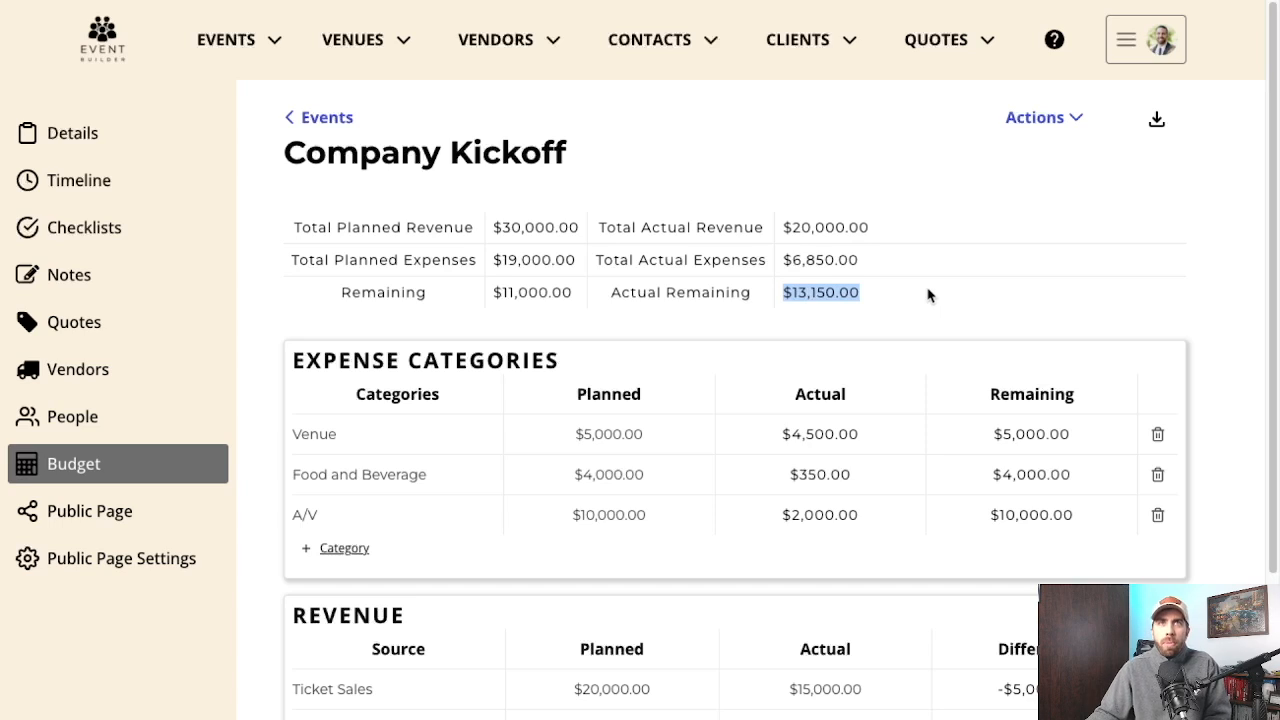
click(887, 270)
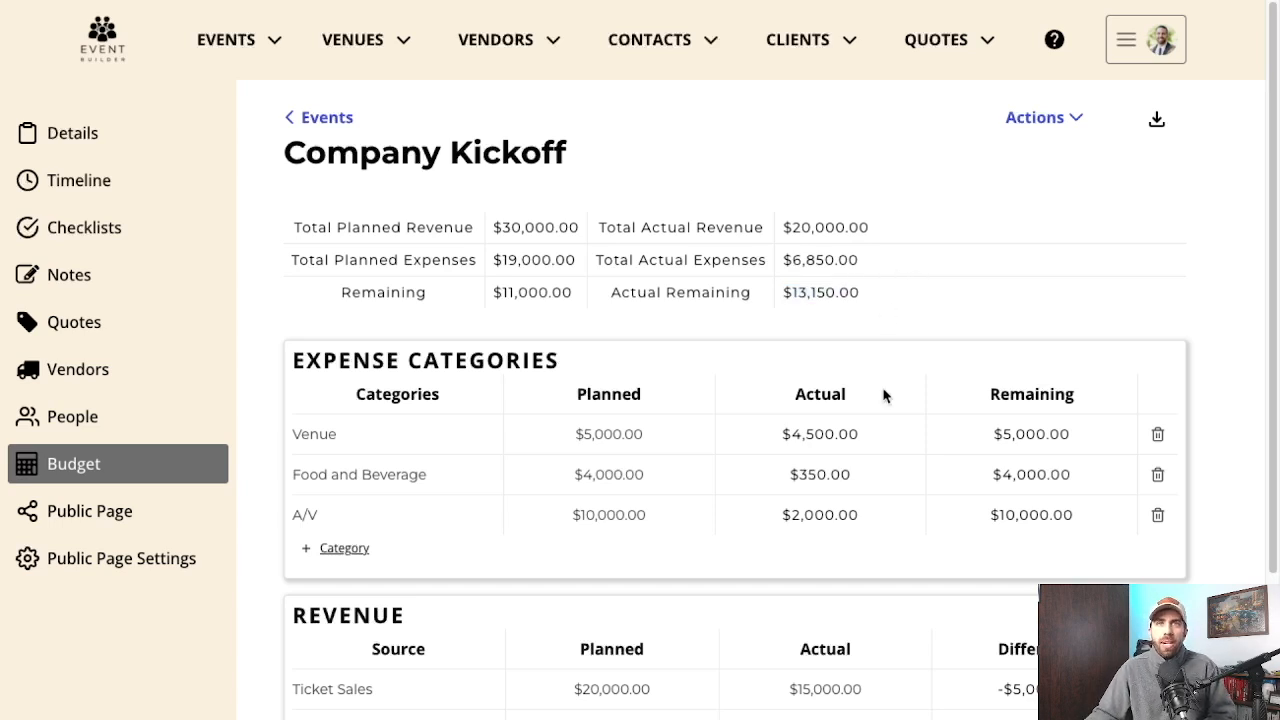
scroll(883, 392, down, 3)
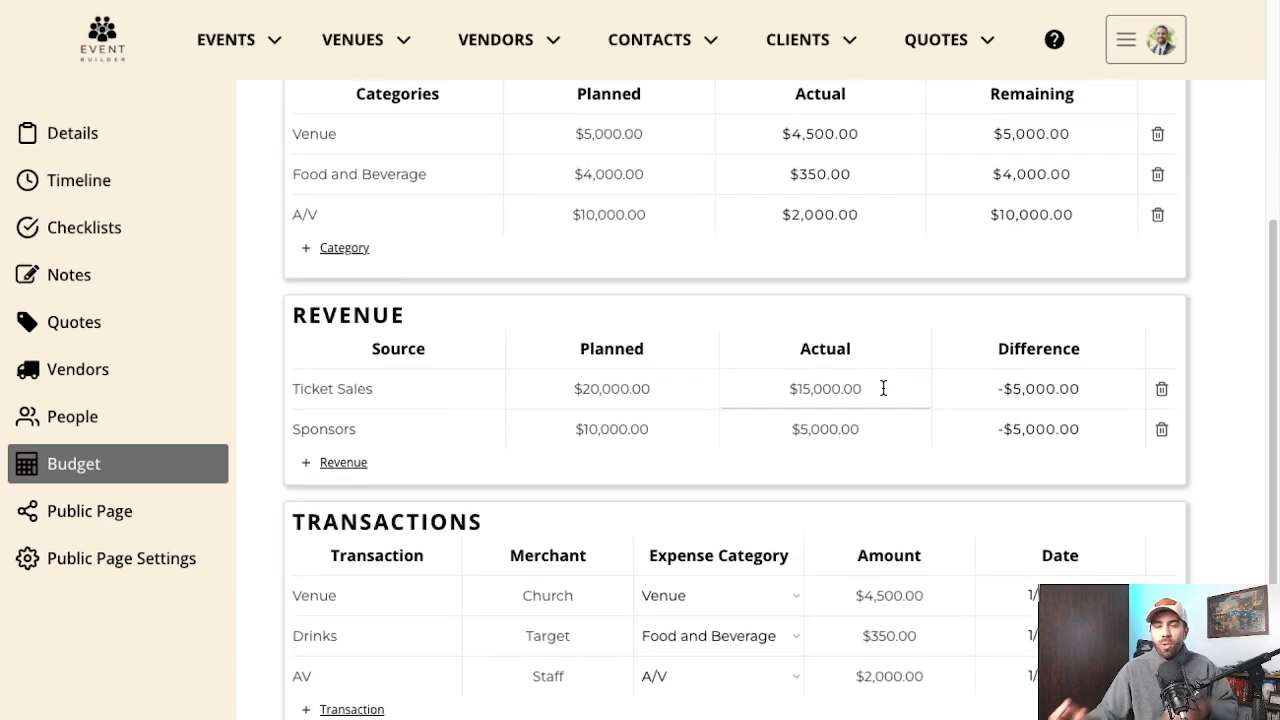